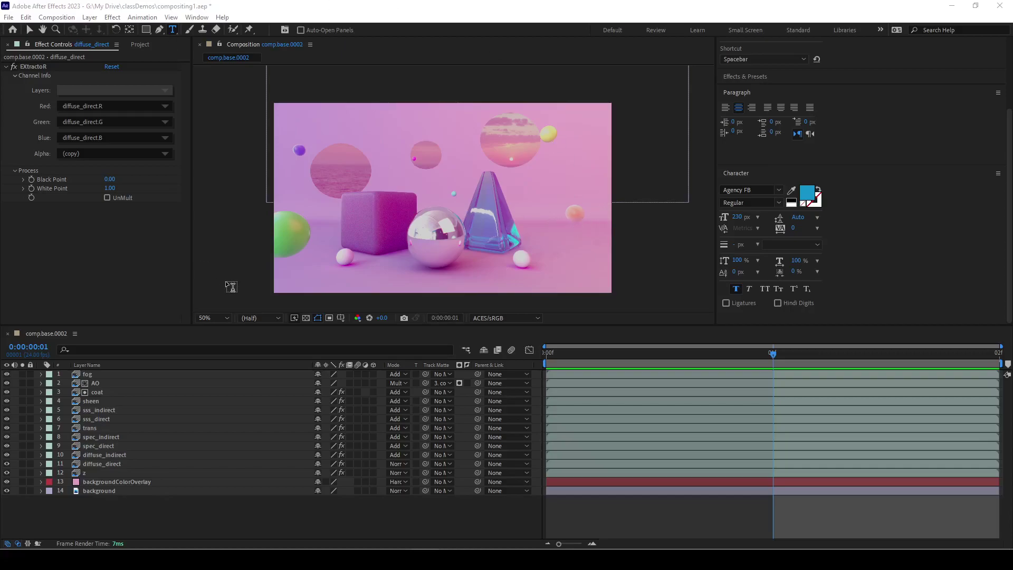
- Duplicate the sheen layer as sheen 2 and move it above fog to the top of the stack
click(92, 401)
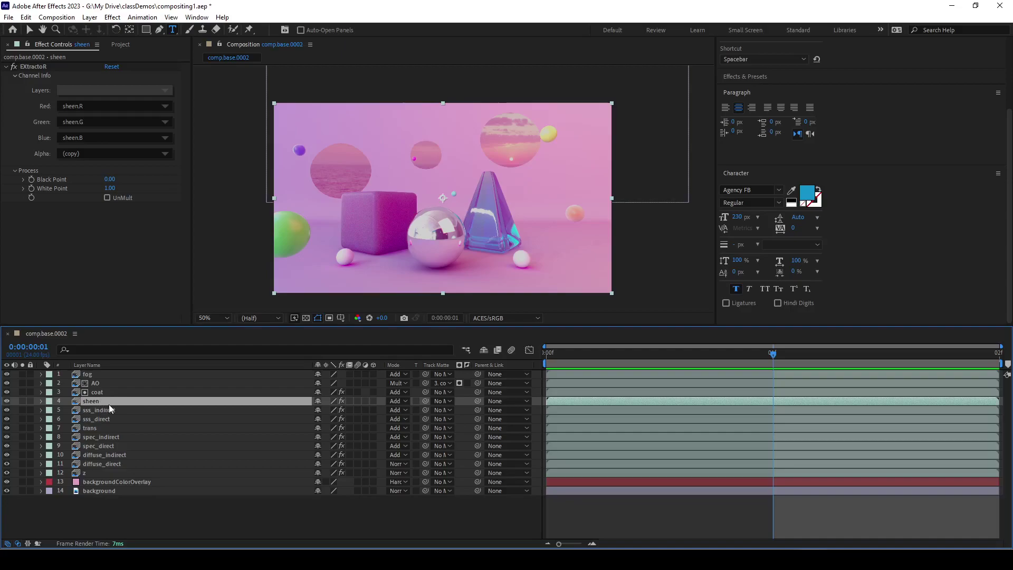
key(ctrl+d)
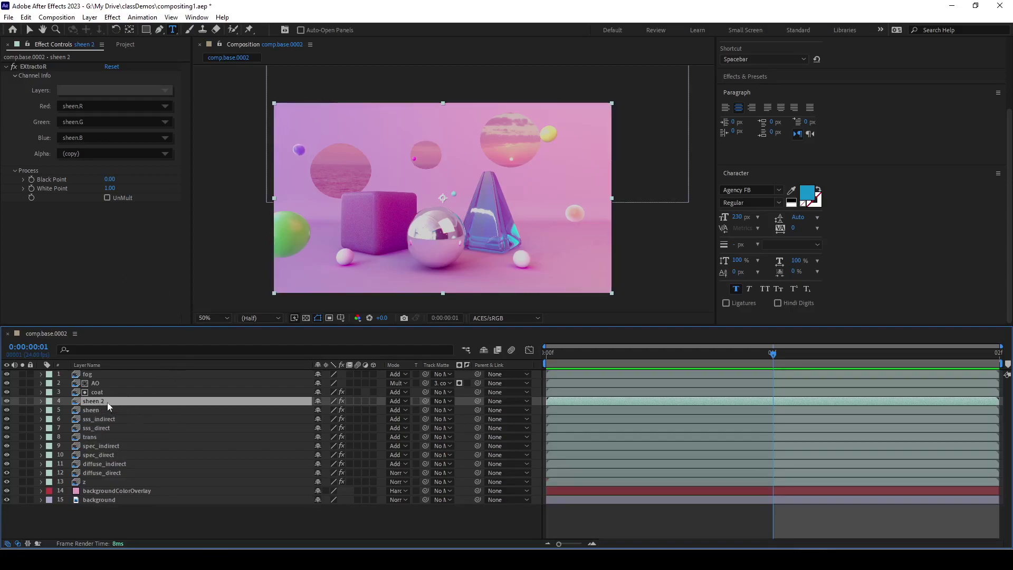
drag(107, 402, 127, 374)
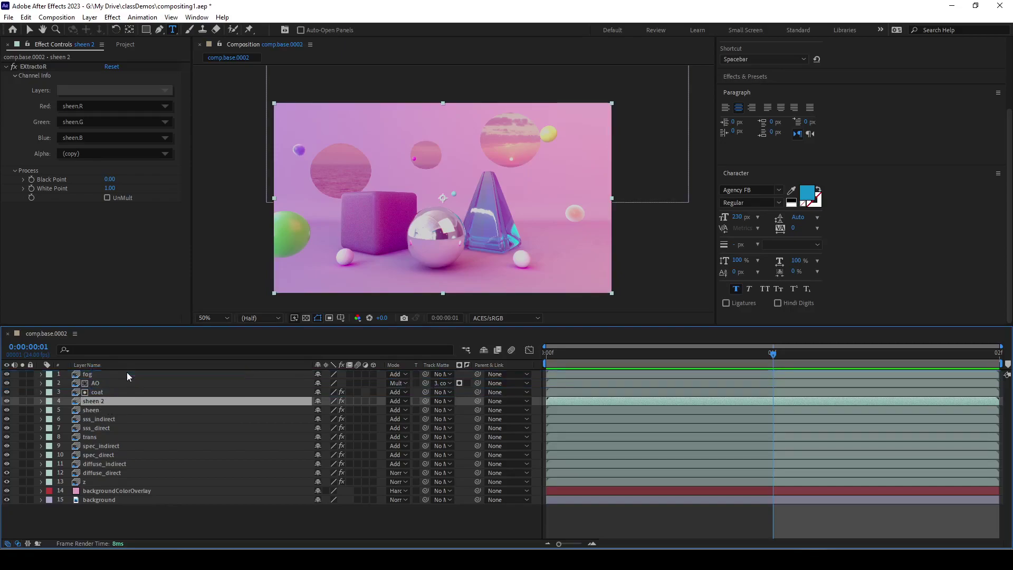
- Set sheen 2 to Normal blending and make EXtractoR read the crypto_object channels
click(398, 374)
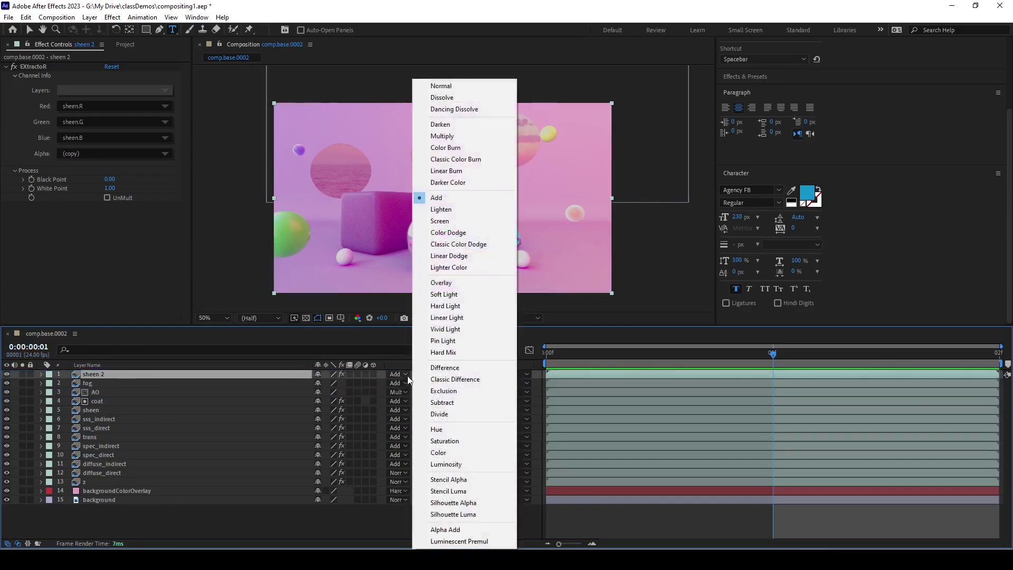
click(433, 83)
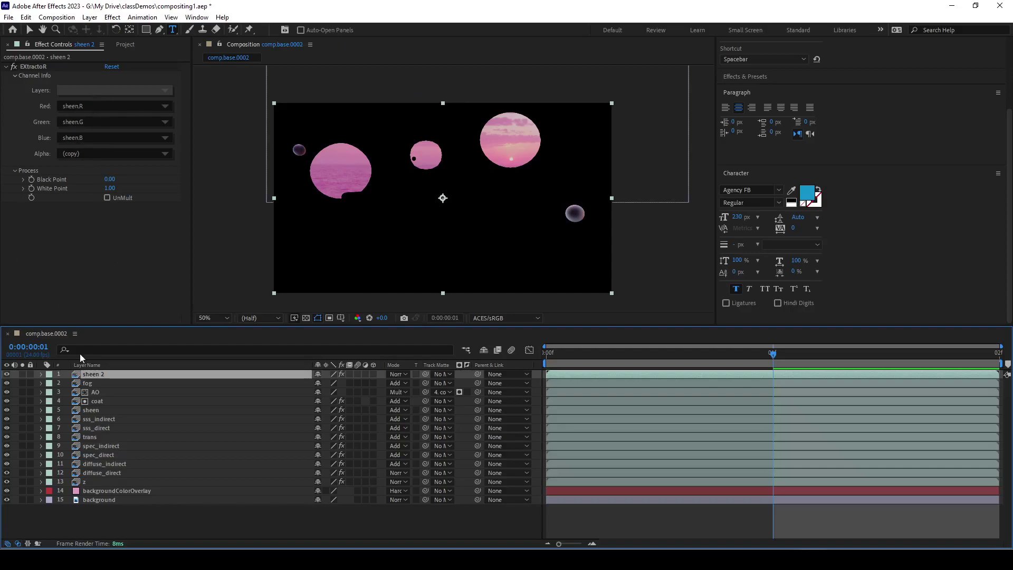
click(129, 90)
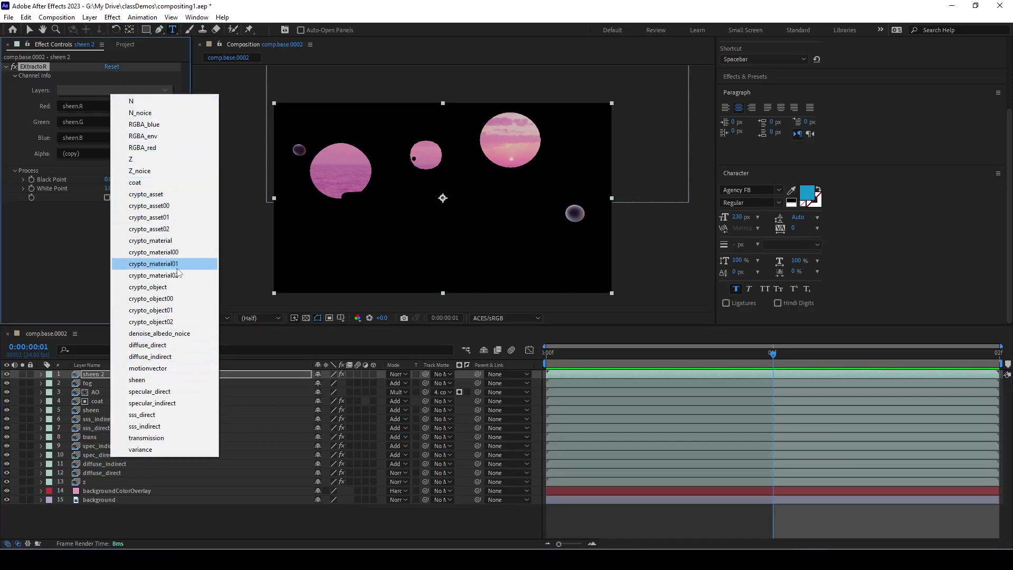
click(172, 289)
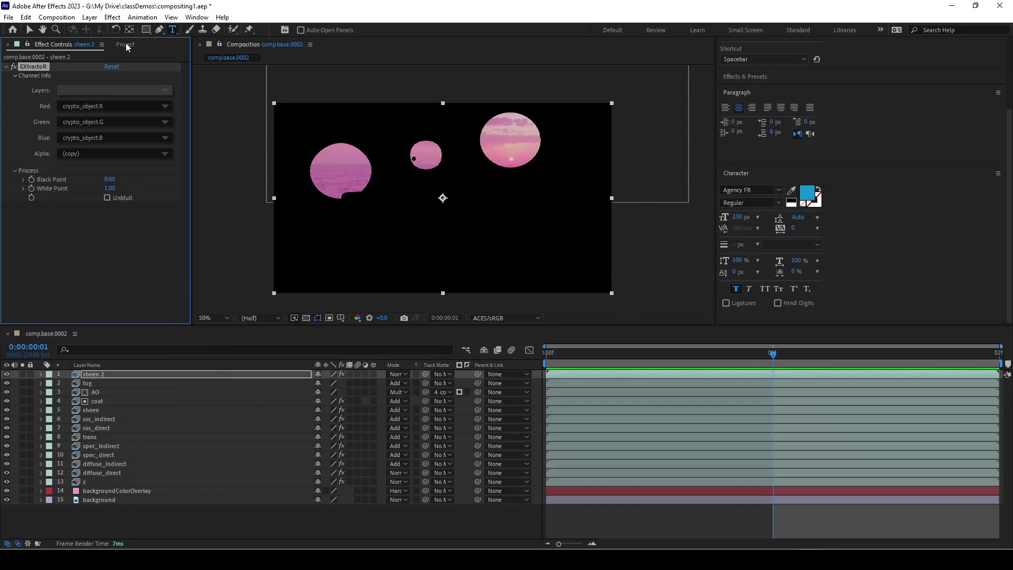
click(30, 29)
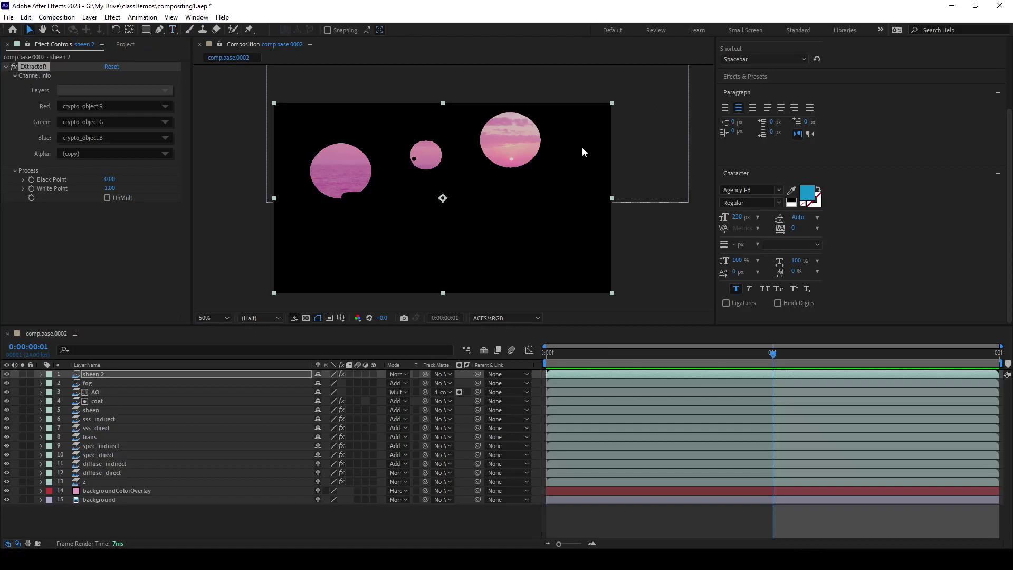
- Collapse the Character, Paragraph and Preview panels
click(998, 173)
click(840, 177)
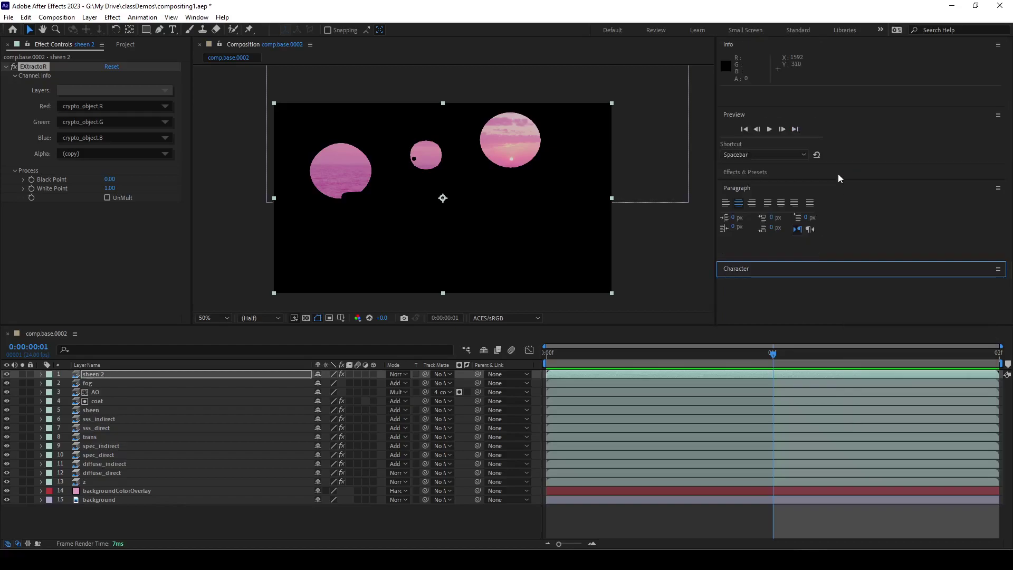
click(764, 185)
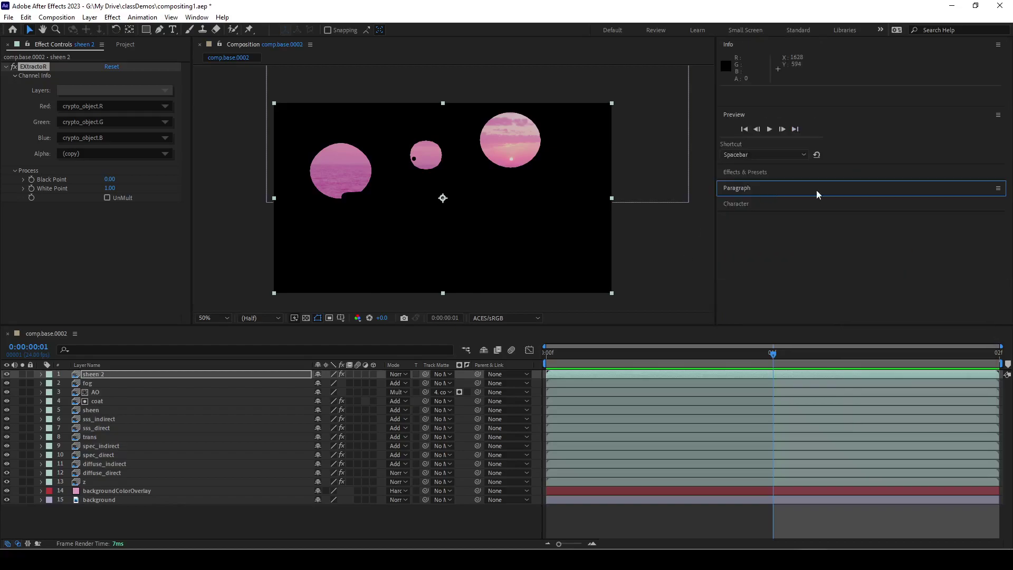
click(769, 116)
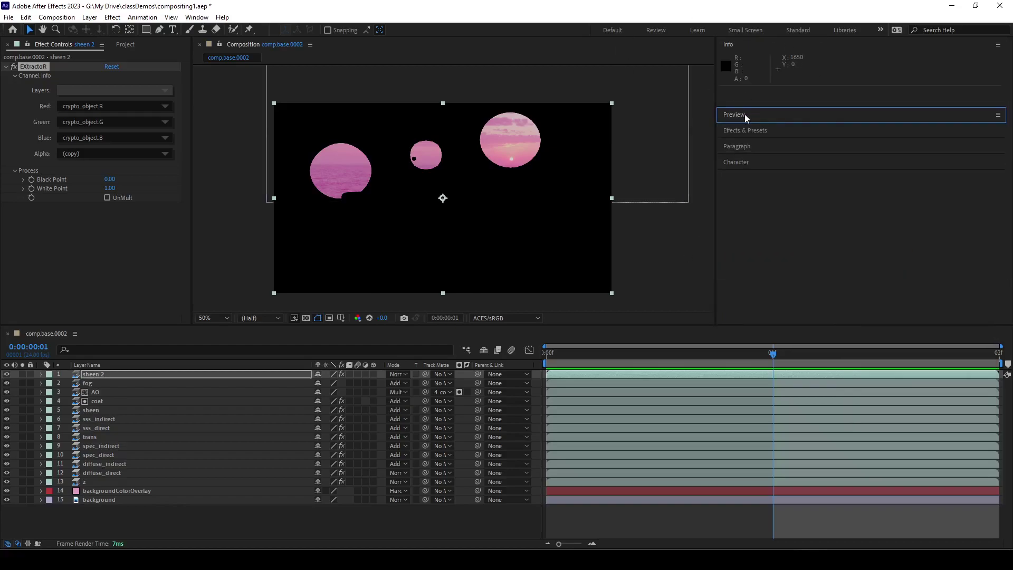
- Reset the Effects workspace to its saved layout via Window > Workspace
click(202, 21)
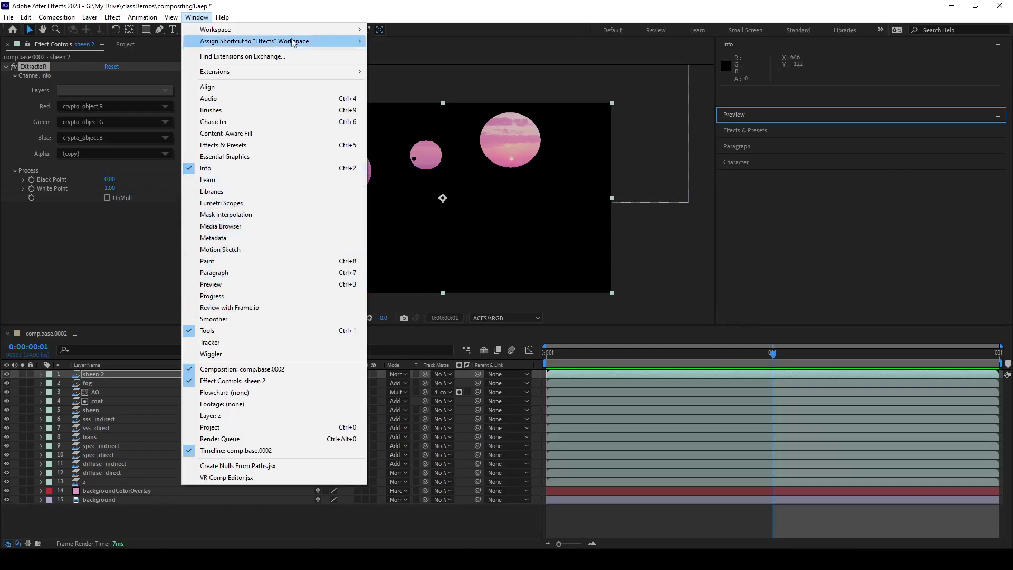
mouse_move(294, 41)
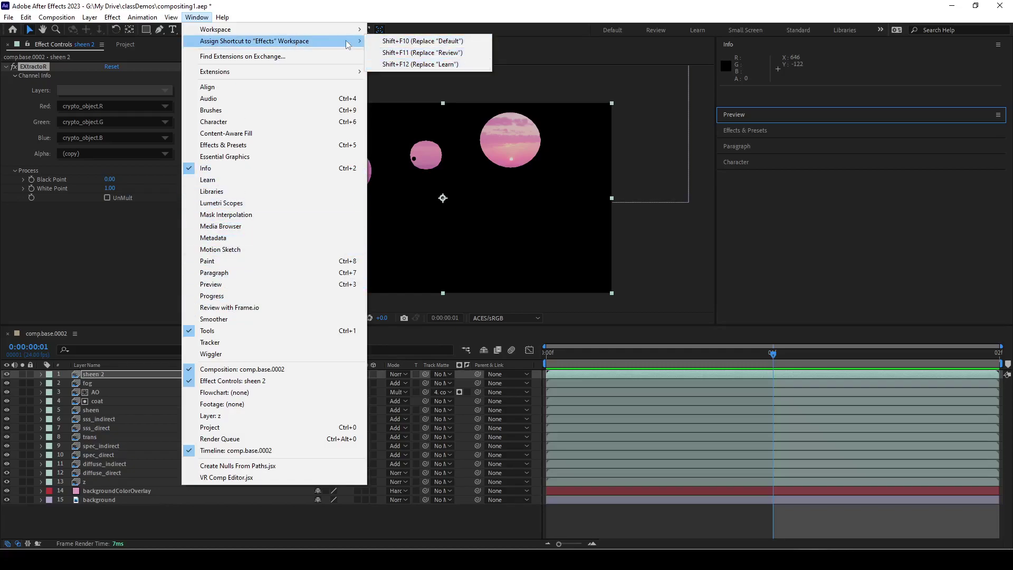
mouse_move(341, 29)
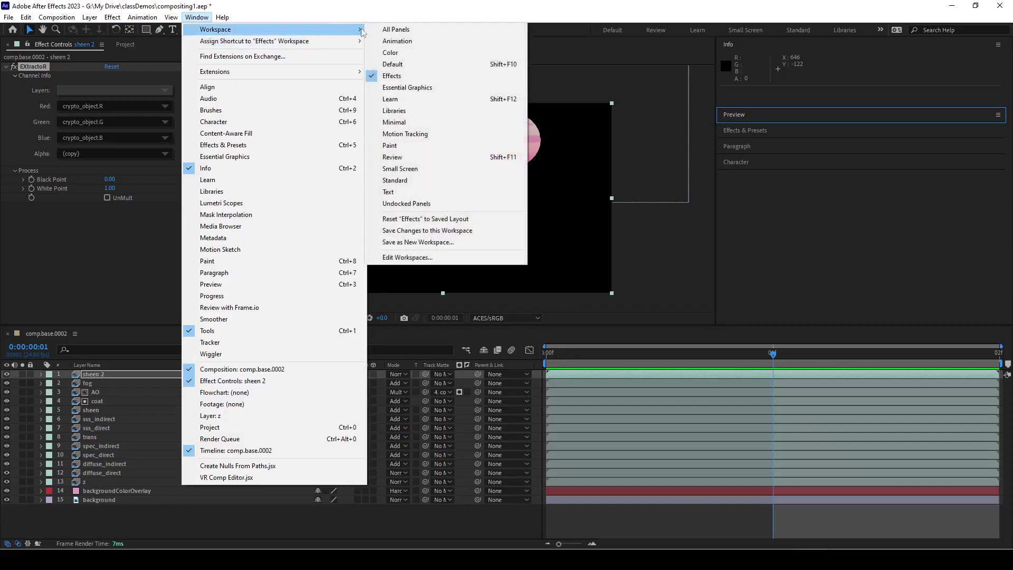
click(518, 222)
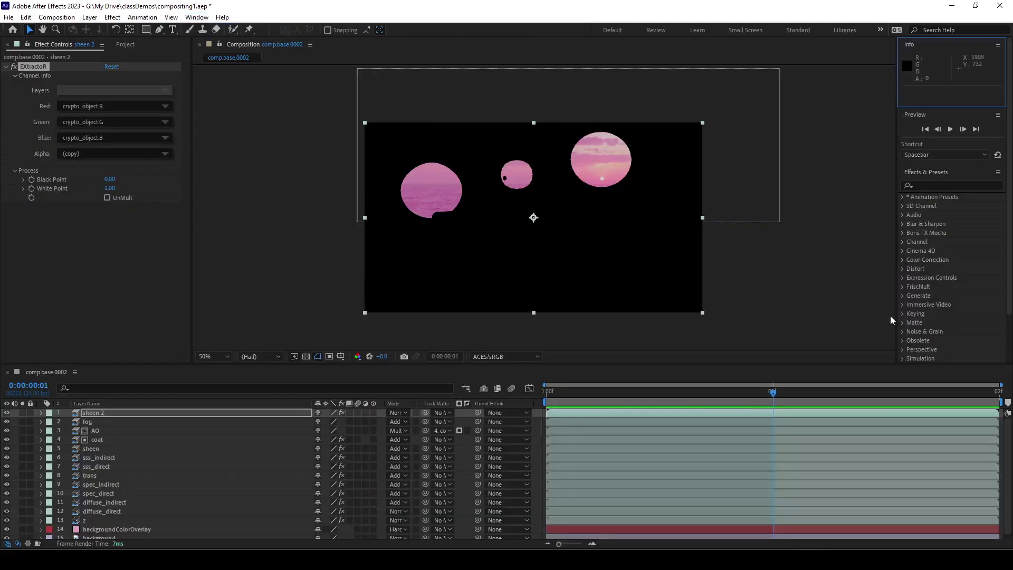
- Search the effects for 'crypto' and apply Cryptomatte to the sheen 2 layer
click(938, 183)
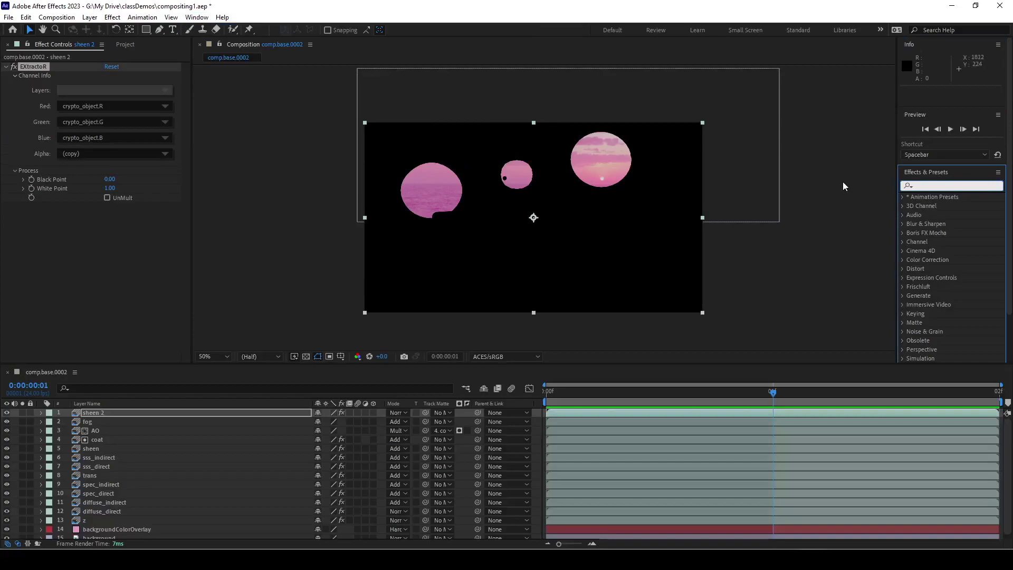
text(c)
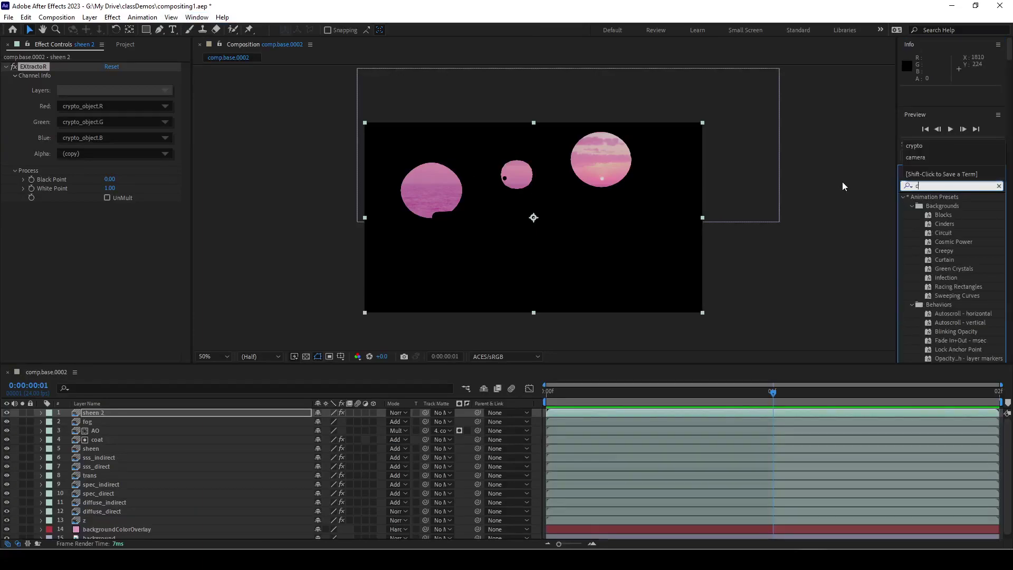
text(rypto)
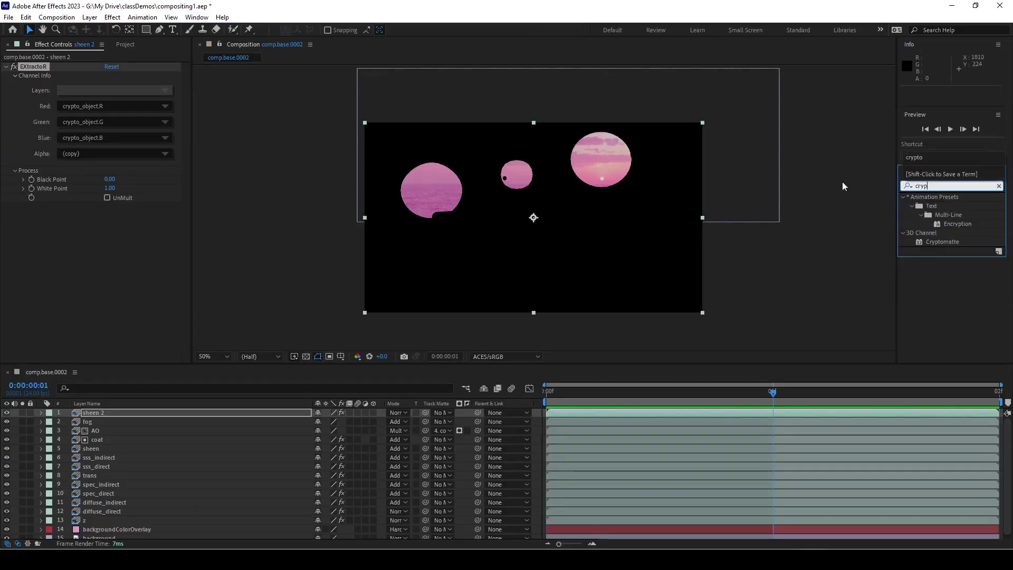
click(927, 207)
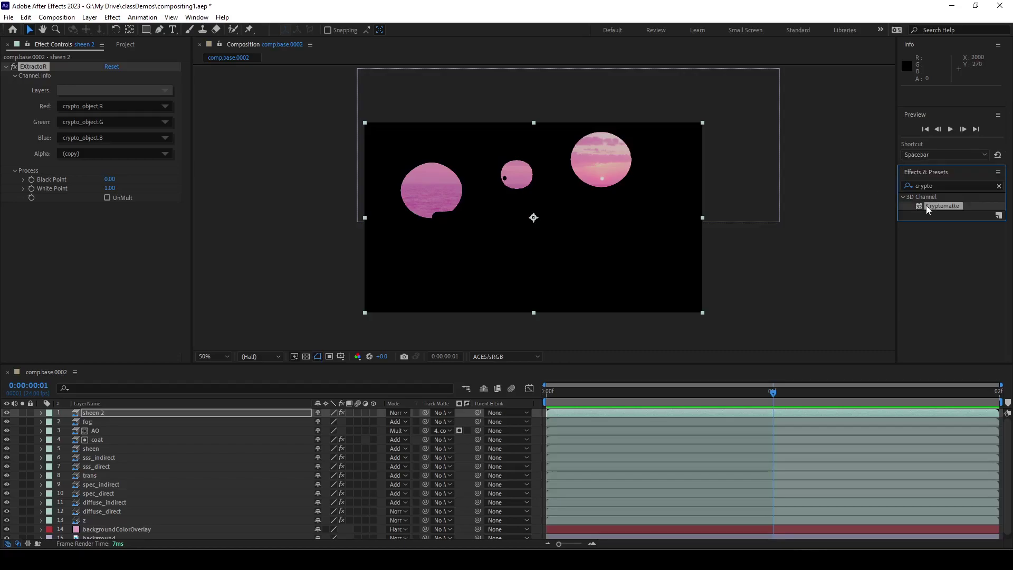
drag(958, 211, 184, 414)
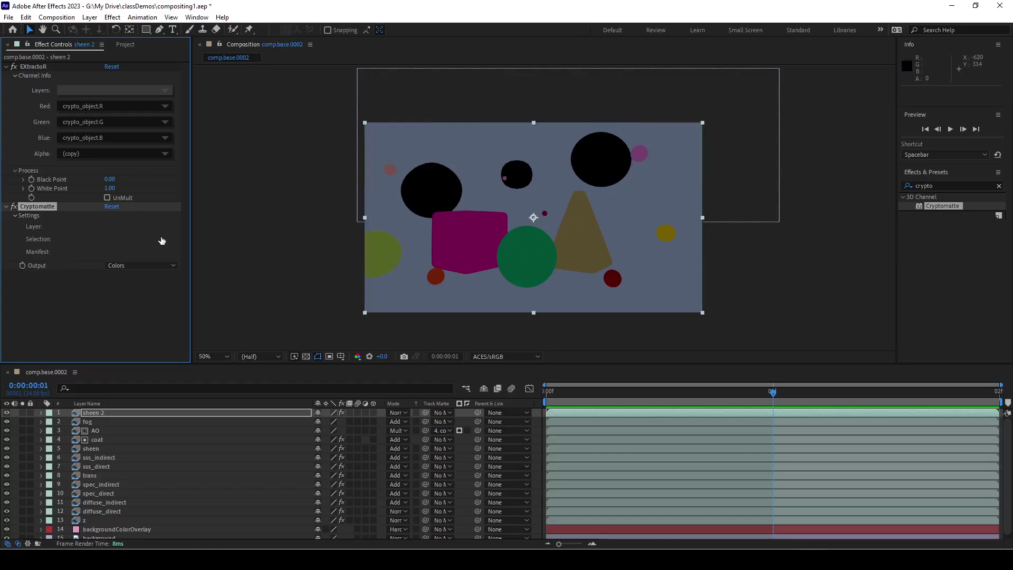
- Set the Cryptomatte layer to crypto_object in its settings dialog
click(149, 240)
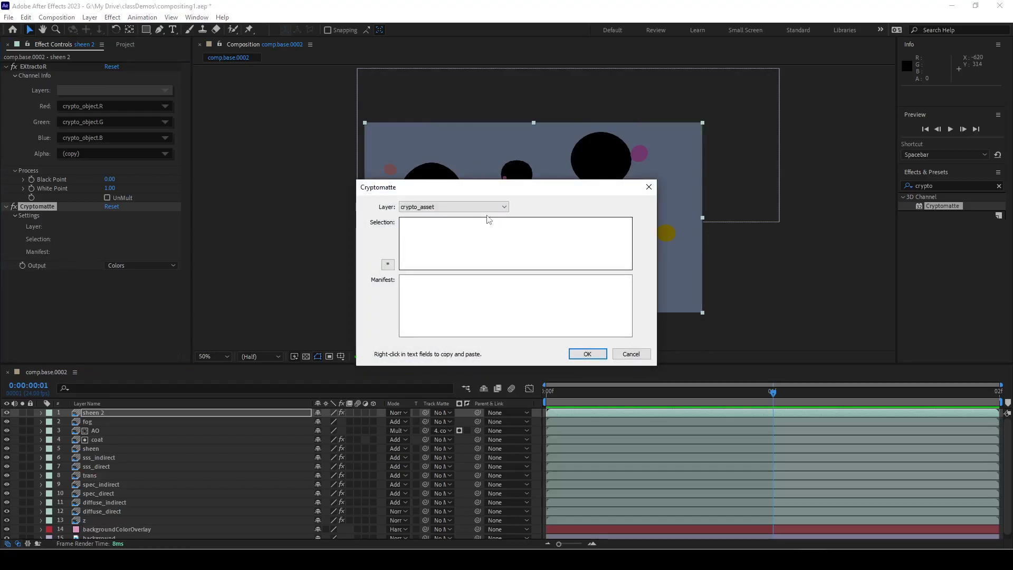
click(468, 207)
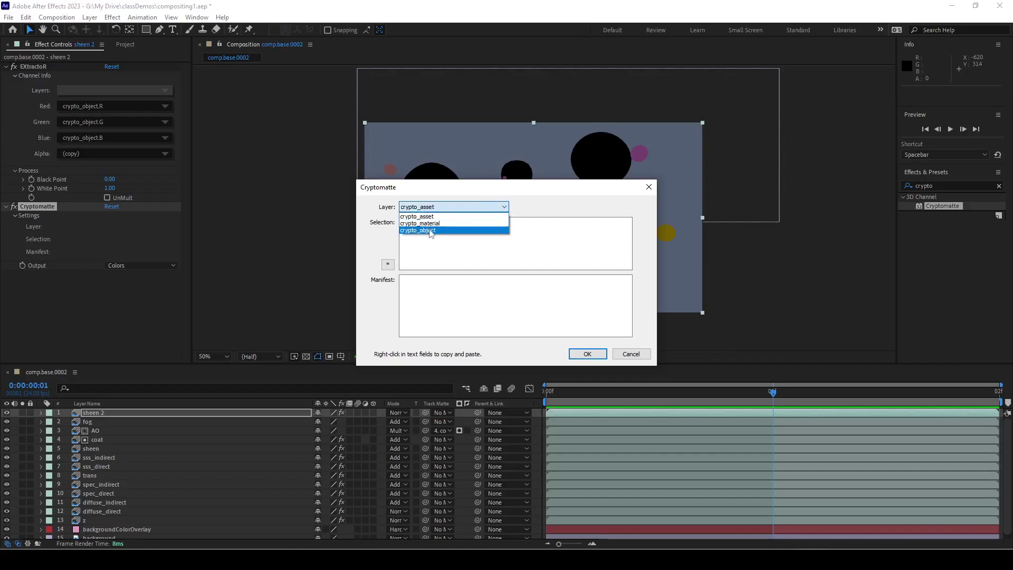
click(436, 231)
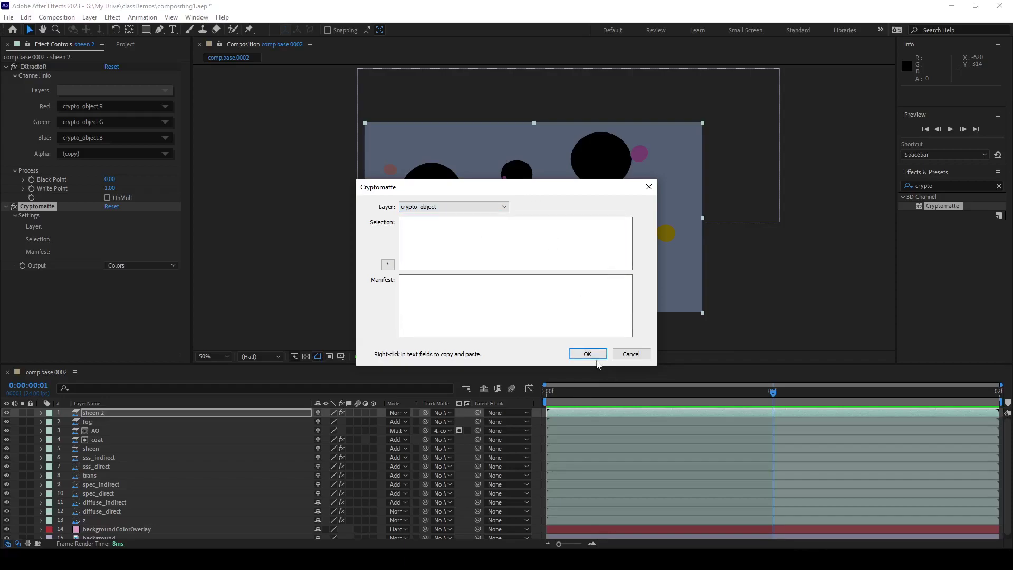
click(594, 356)
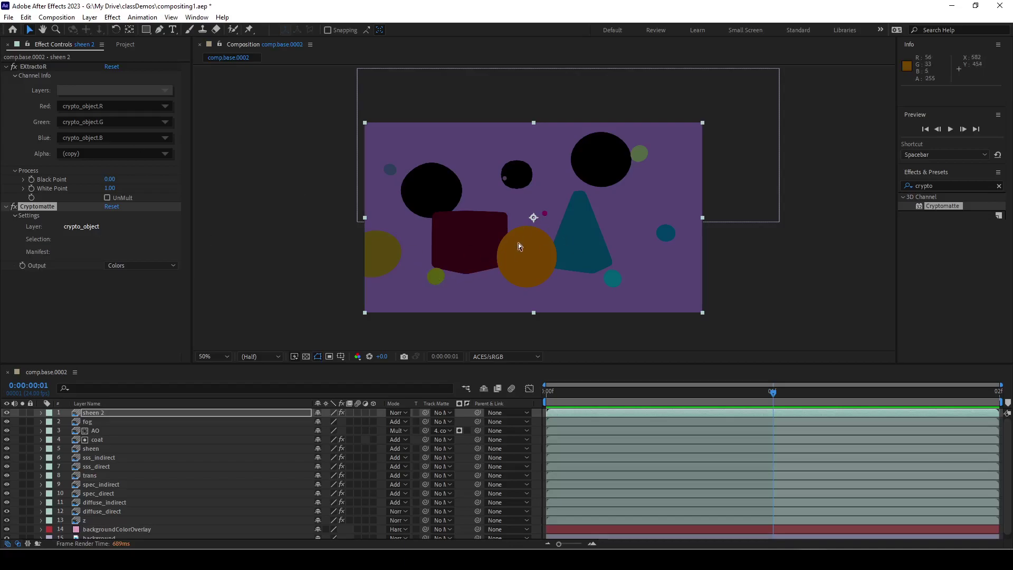
- Select the central sphere, cube and cone in the viewer and set Cryptomatte Output to Matte Only
click(534, 250)
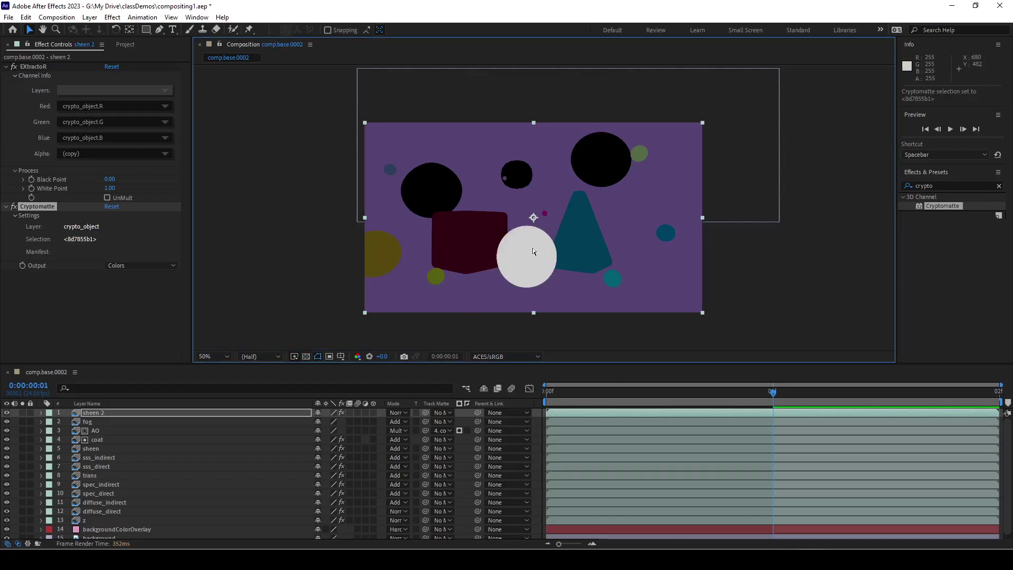
shift+click(483, 243)
shift+click(595, 242)
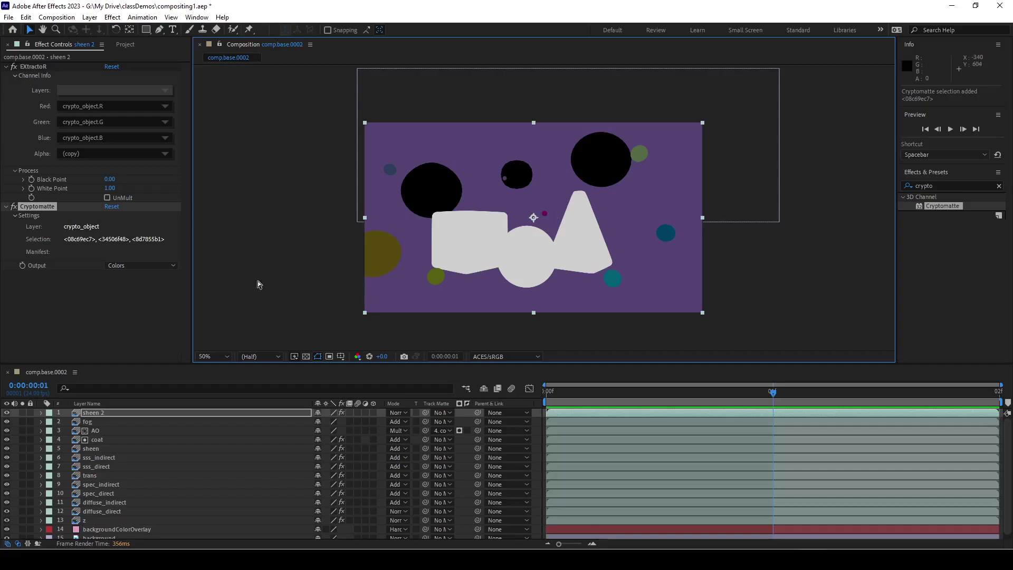
click(150, 266)
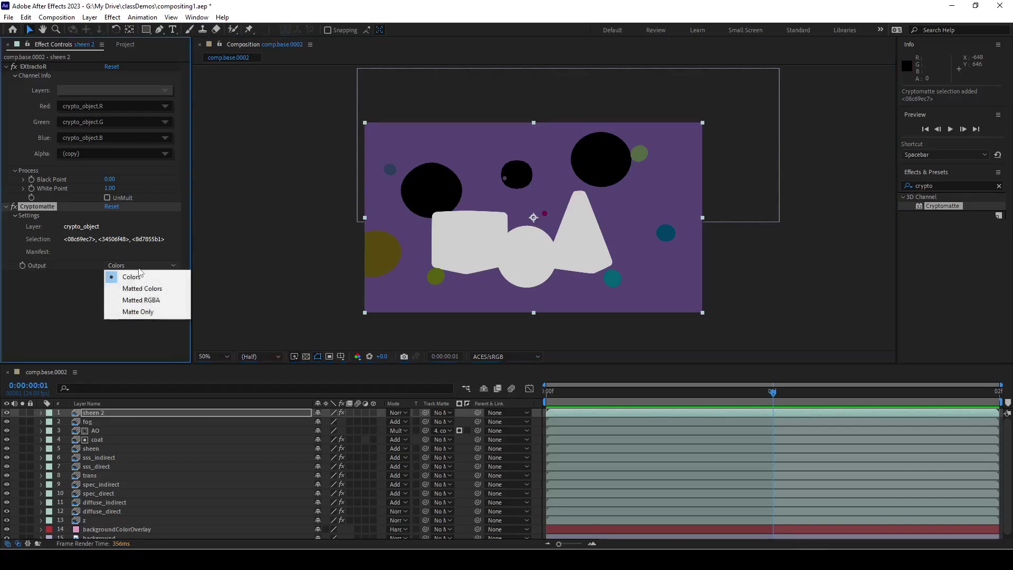
click(152, 312)
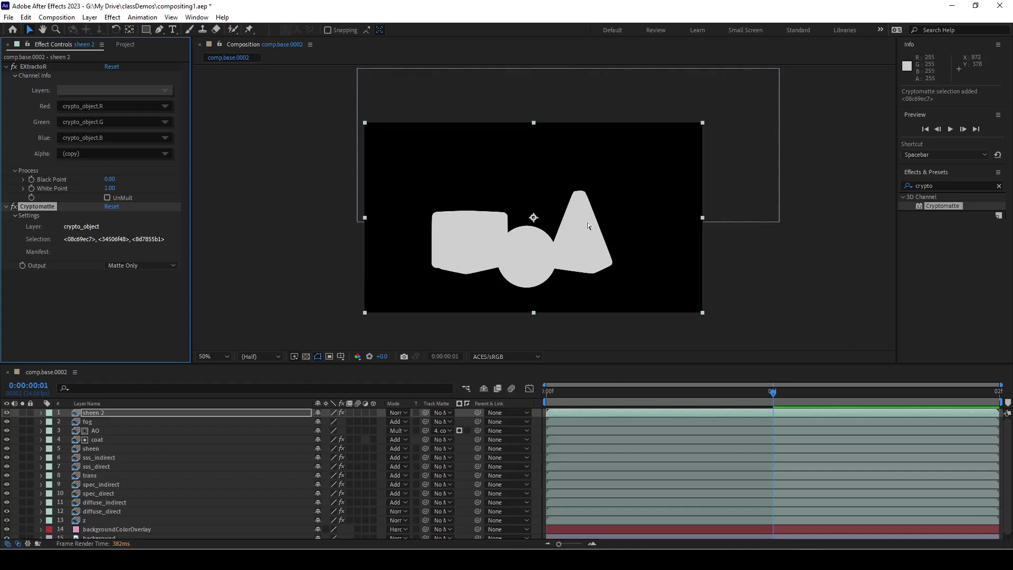
- Rename the sheen 2 layer to crypto3Objects
right_click(102, 415)
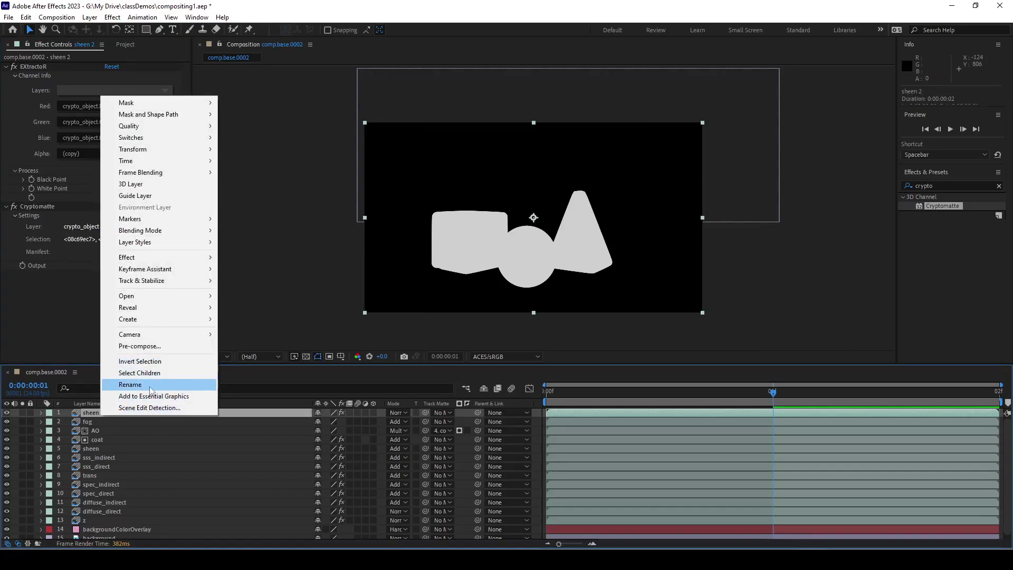
click(150, 385)
text(c)
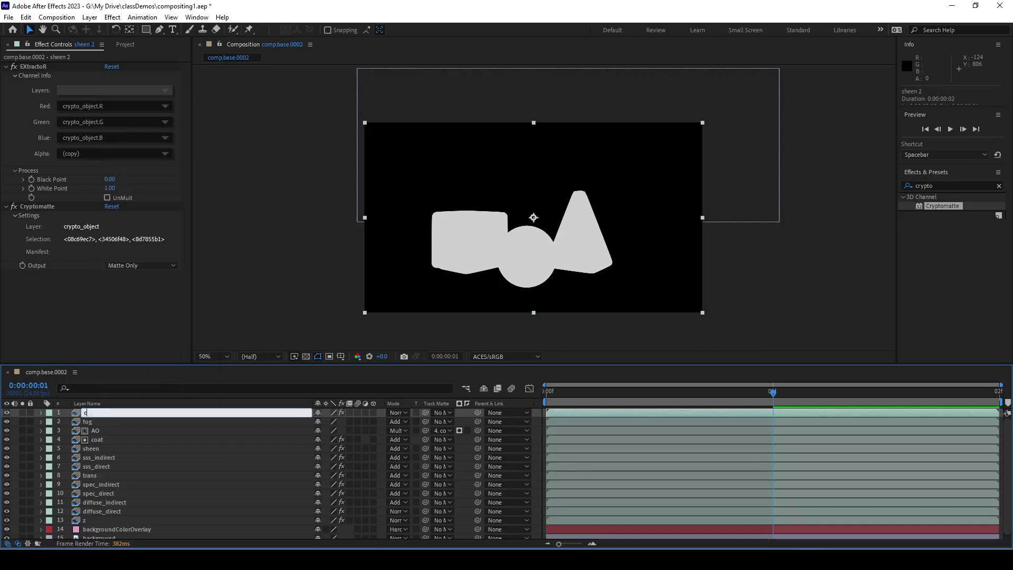
text(rypto3)
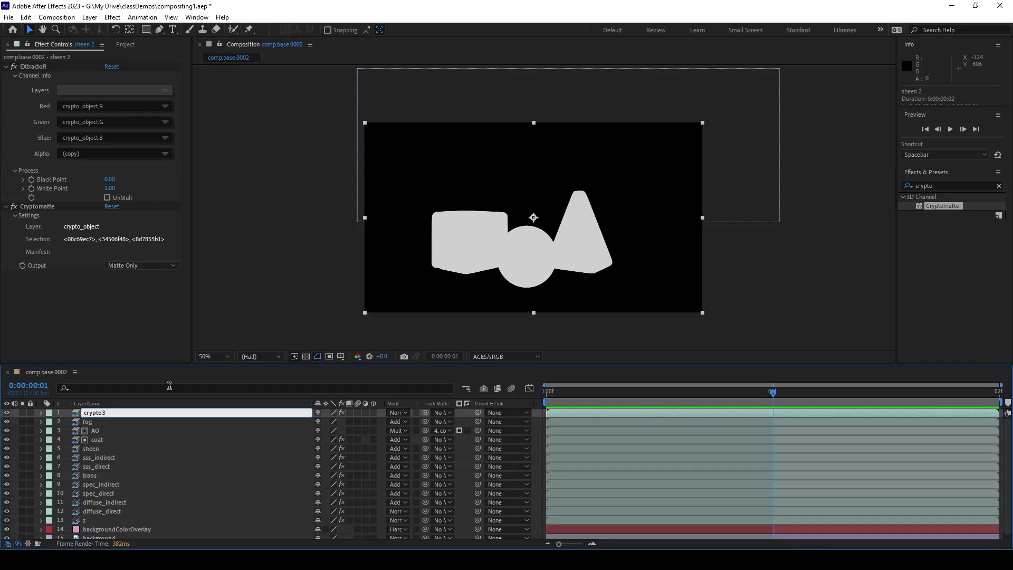
text(Objects)
key(Return)
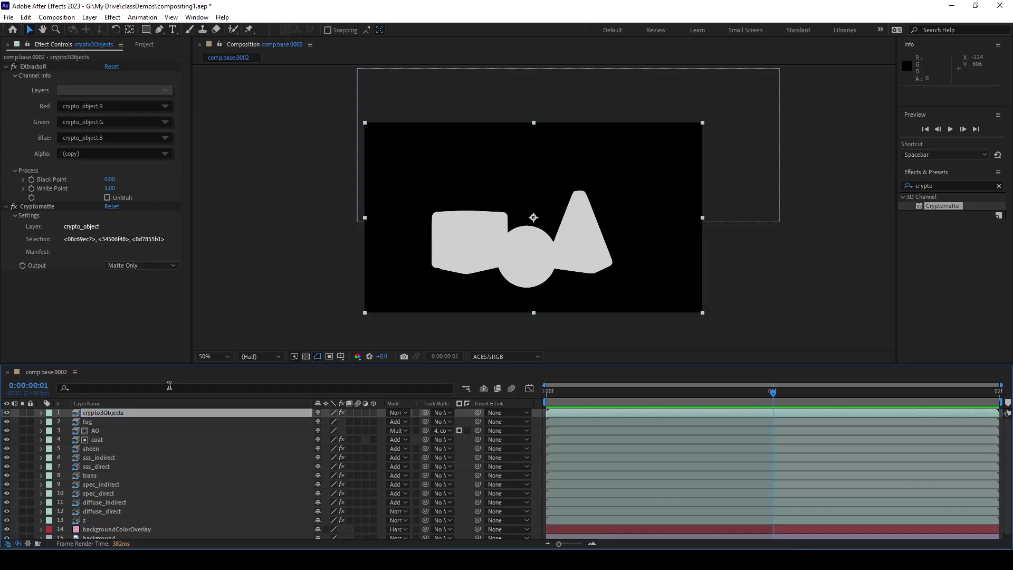
- Move crypto3Objects to the bottom of the layer stack
scroll(164, 432, down, 1)
scroll(149, 435, up, 1)
drag(132, 364, 129, 311)
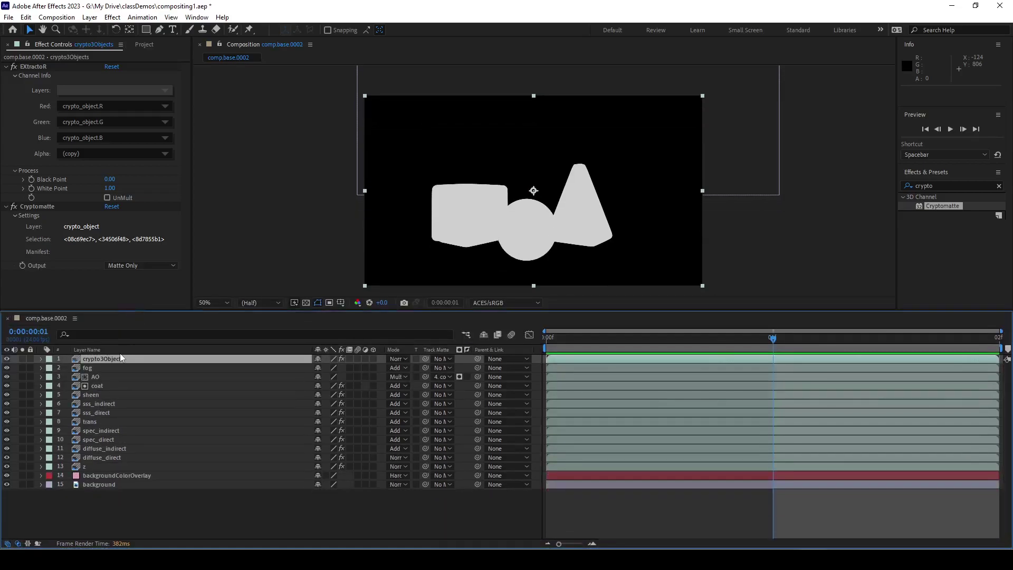
drag(122, 359, 165, 491)
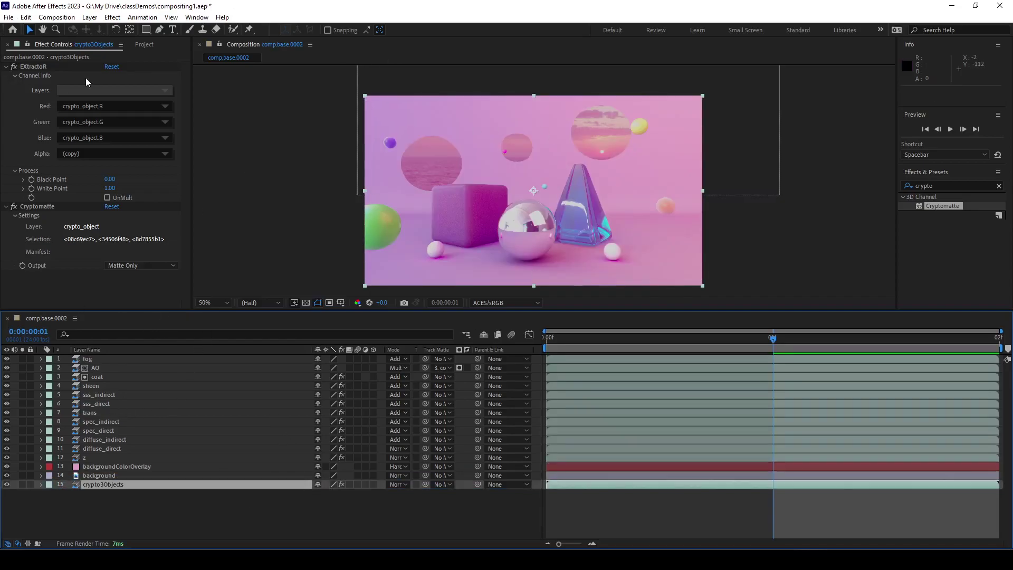
- Start a text layer, clear its letters, and move the empty text layer to the top
click(173, 30)
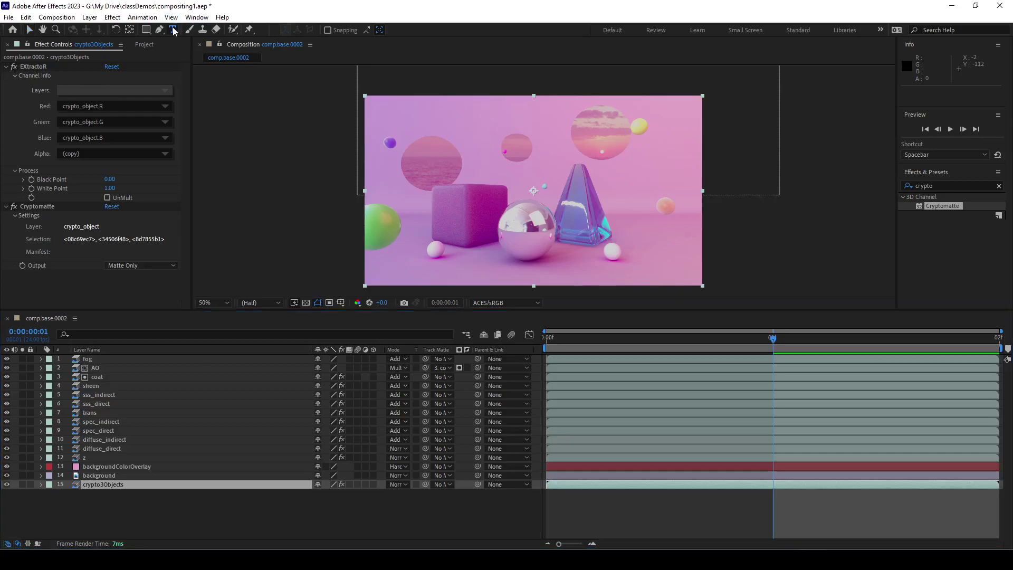
click(469, 169)
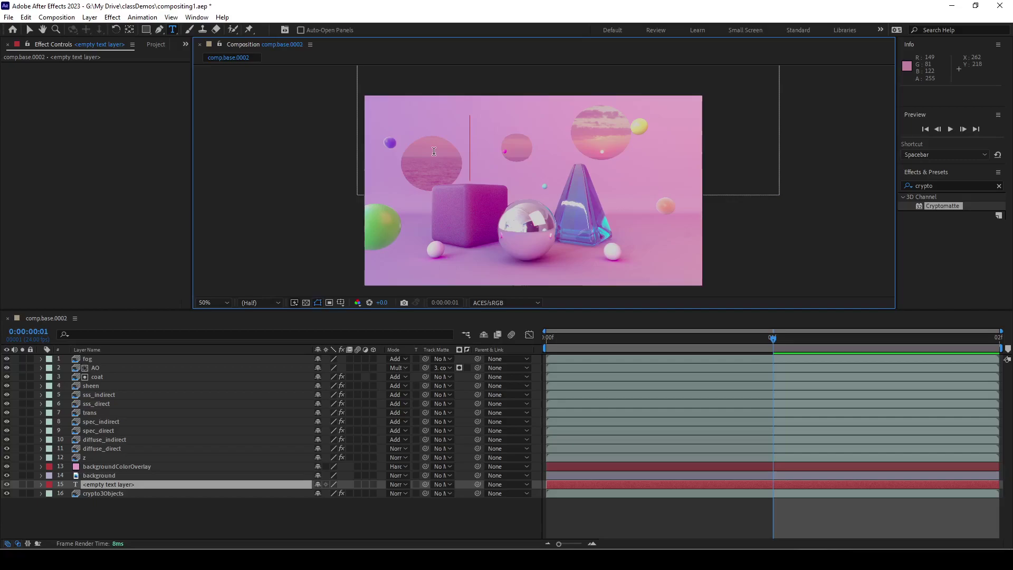
text(Co)
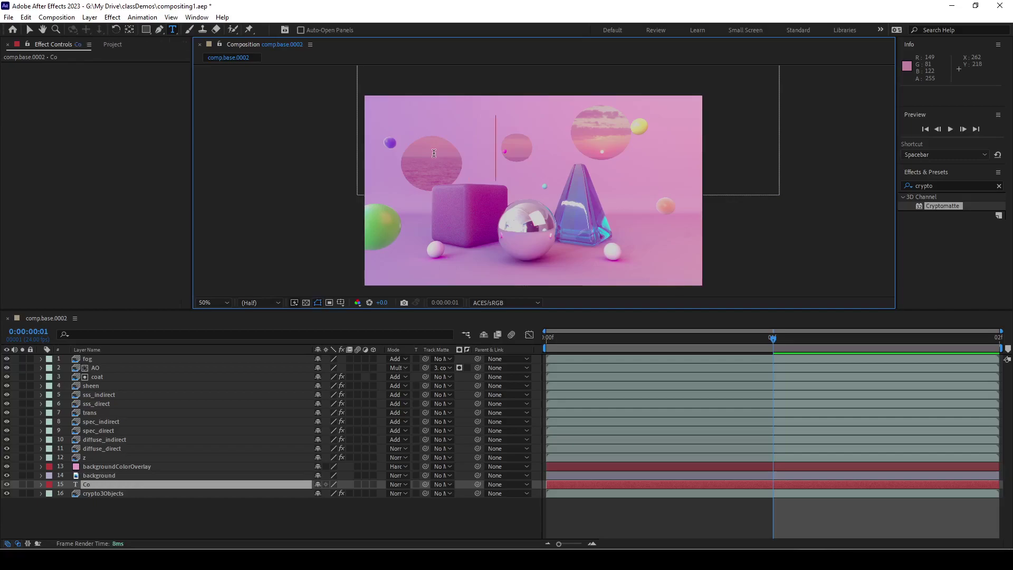
key(BackSpace)
key(BackSpace)
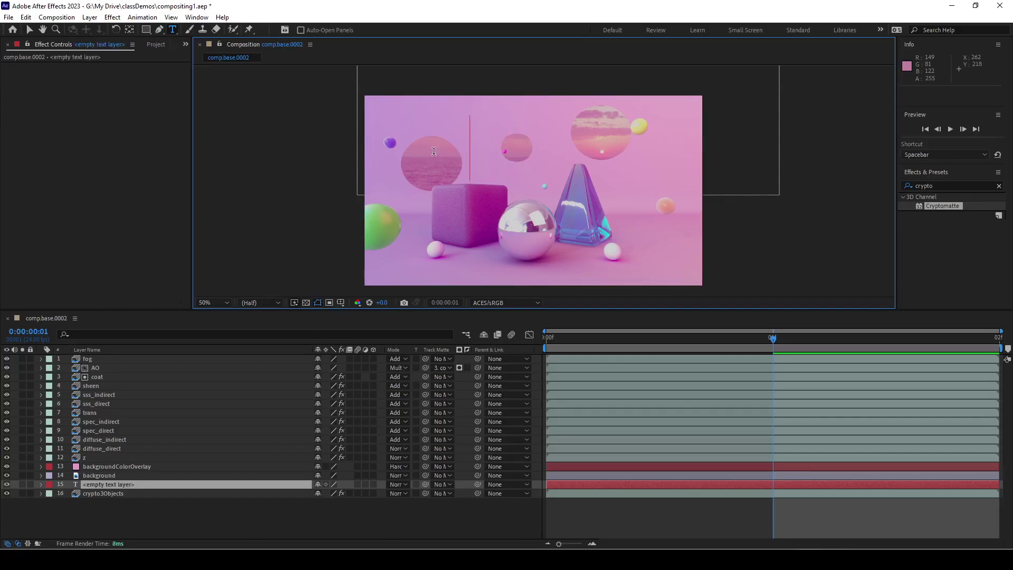
click(109, 493)
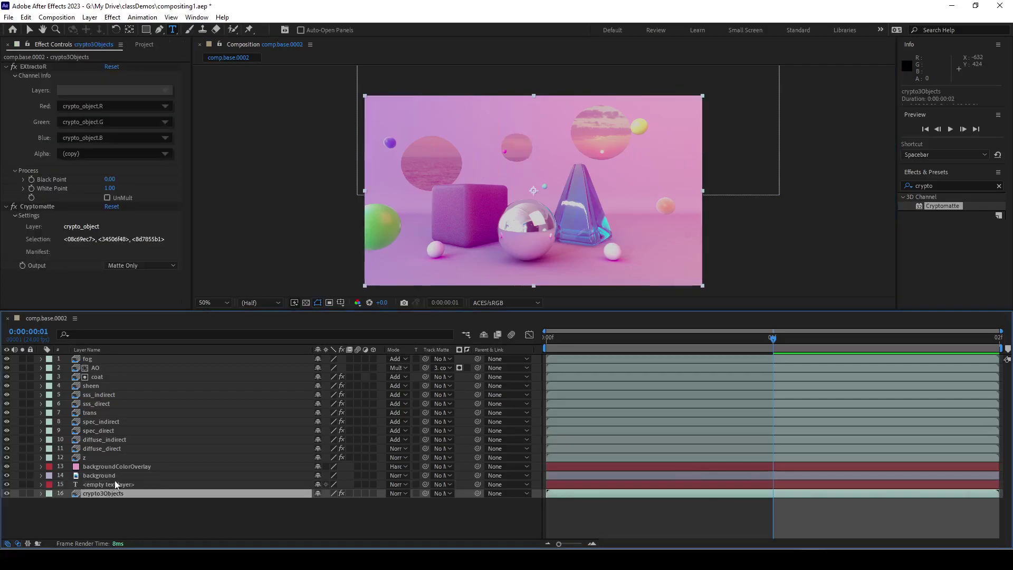
drag(115, 484, 139, 361)
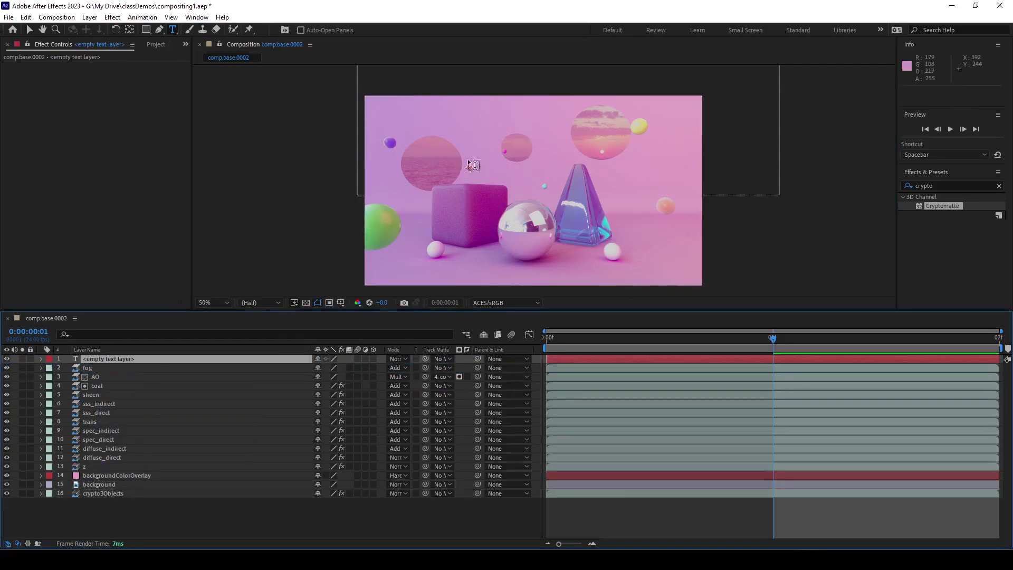
- Type the 'Compositing' title in the viewer and centre it over the objects
click(442, 156)
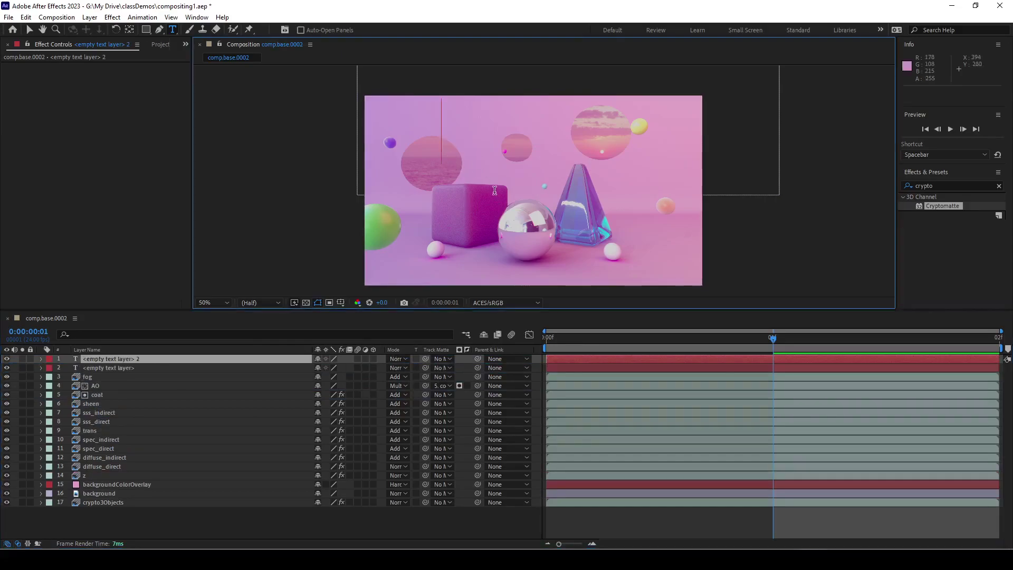
text(C)
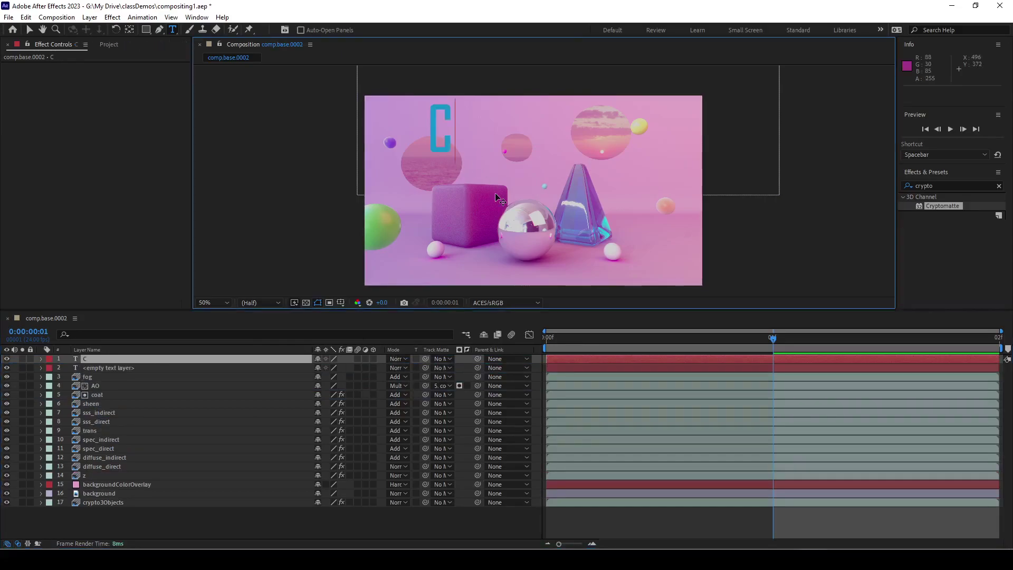
text(omposi)
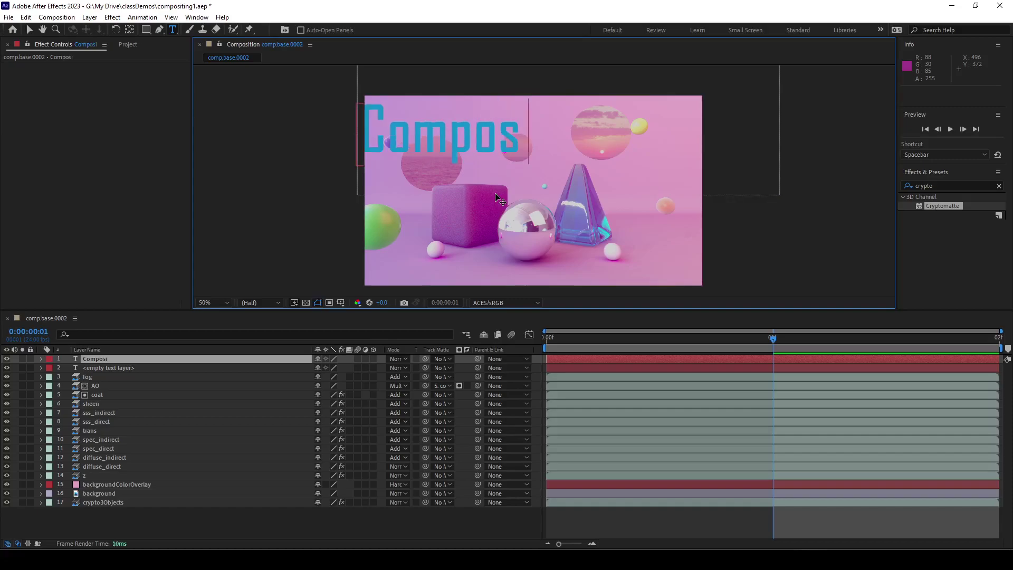
text(t)
key(BackSpace)
key(BackSpace)
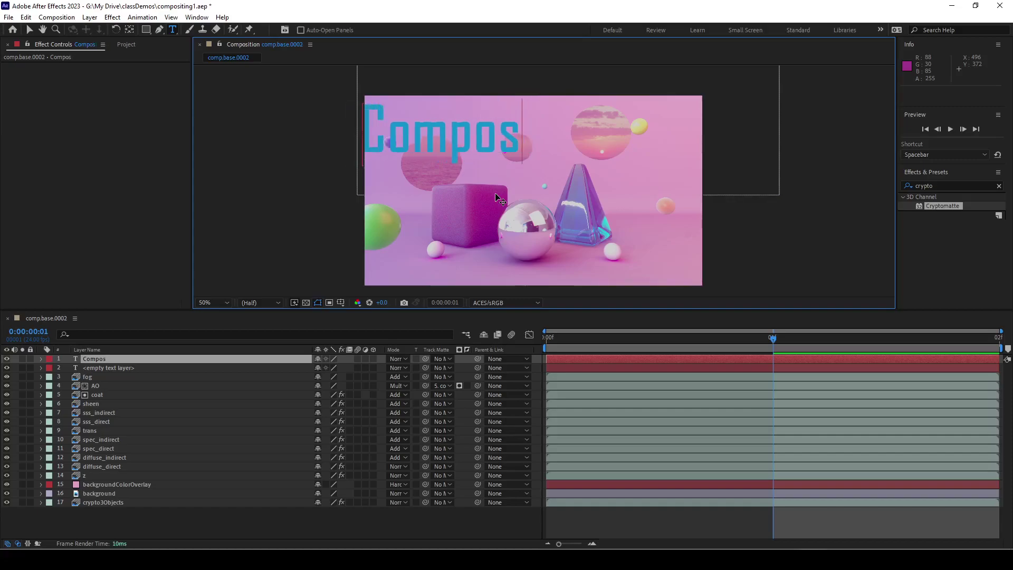
text(iting)
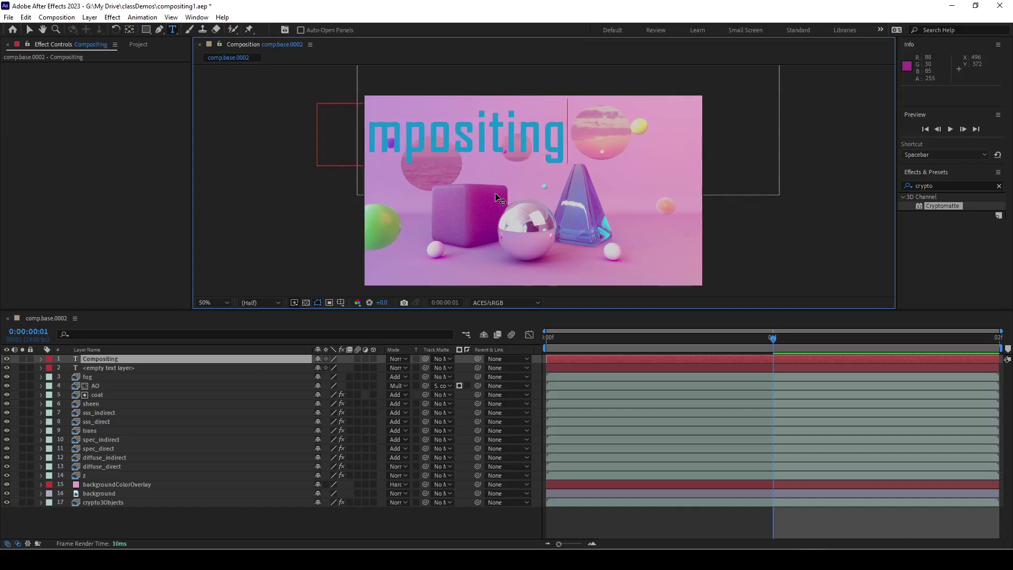
click(119, 368)
click(132, 361)
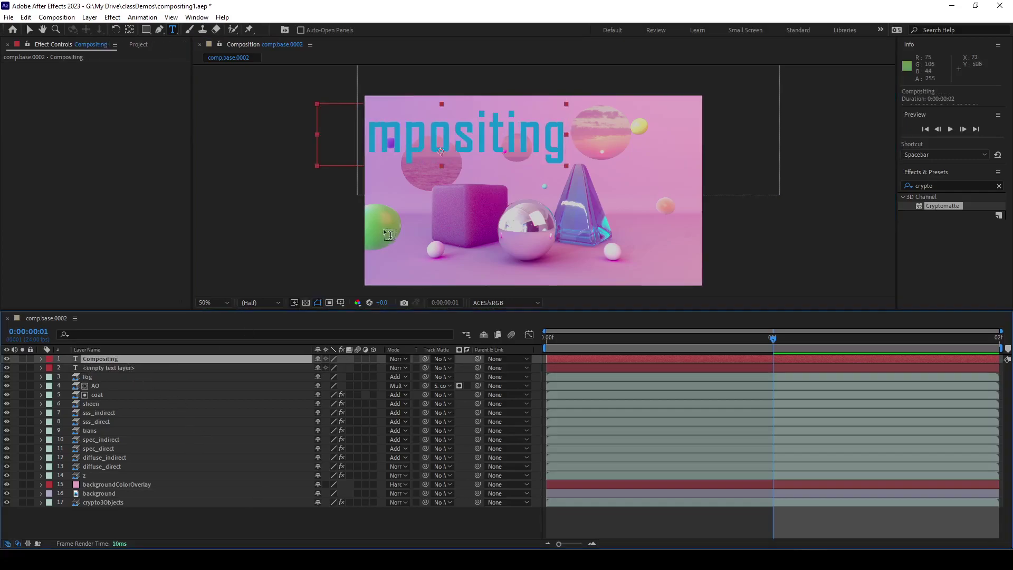
drag(420, 133, 510, 168)
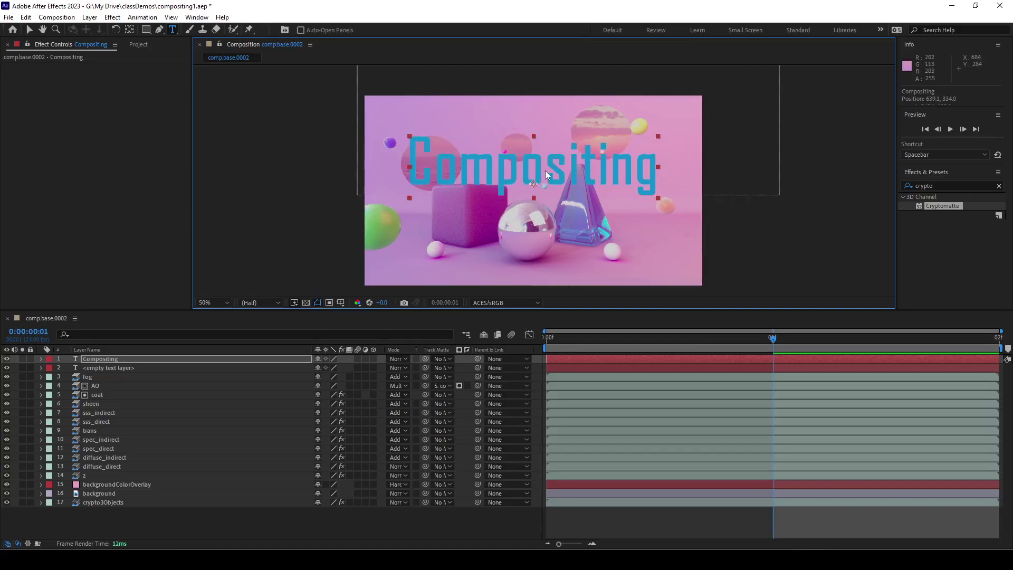
drag(546, 170, 587, 189)
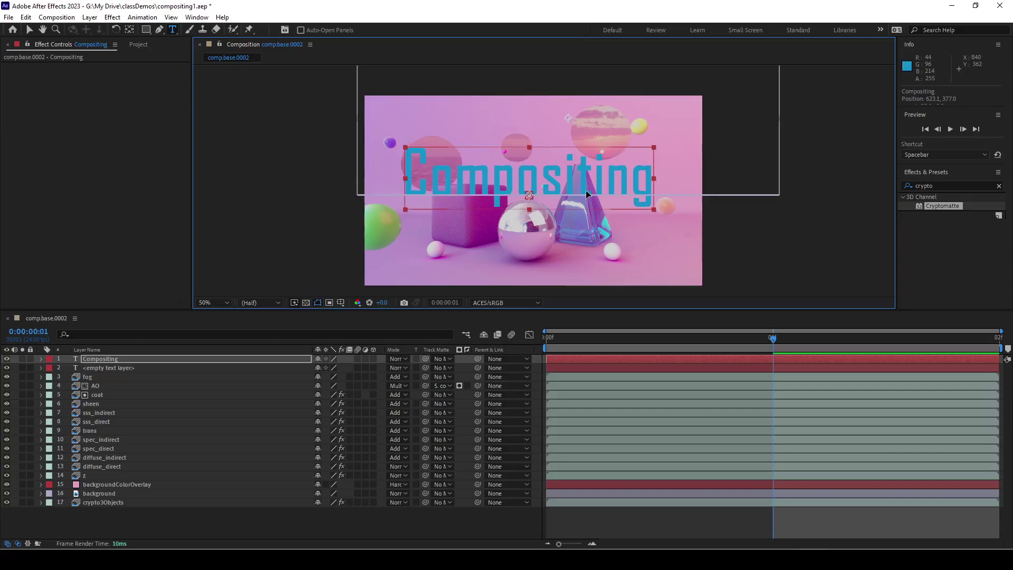
- Delete the empty text layer and give Compositing an inverted crypto3Objects luma track matte
click(148, 367)
key(Delete)
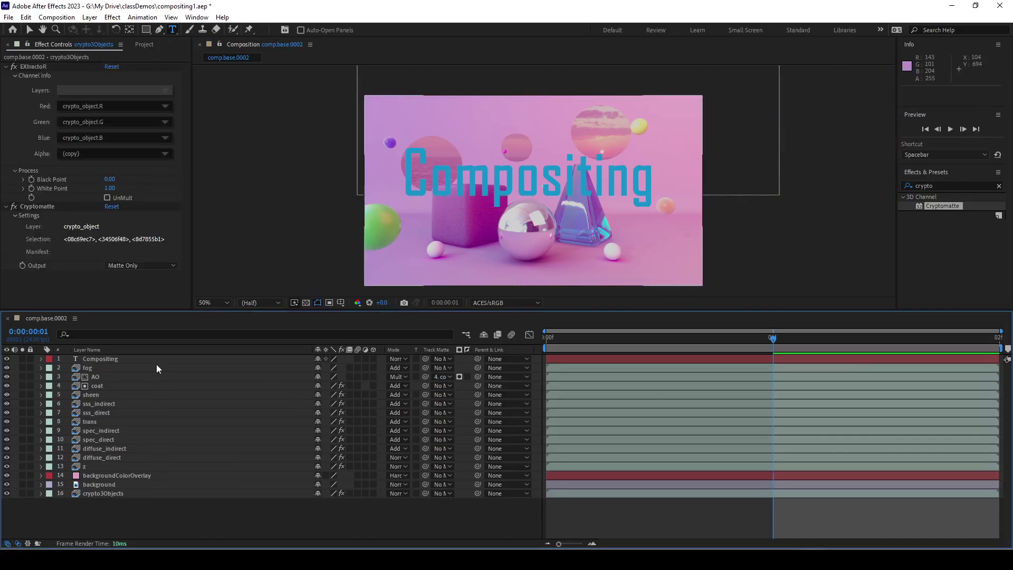
click(156, 361)
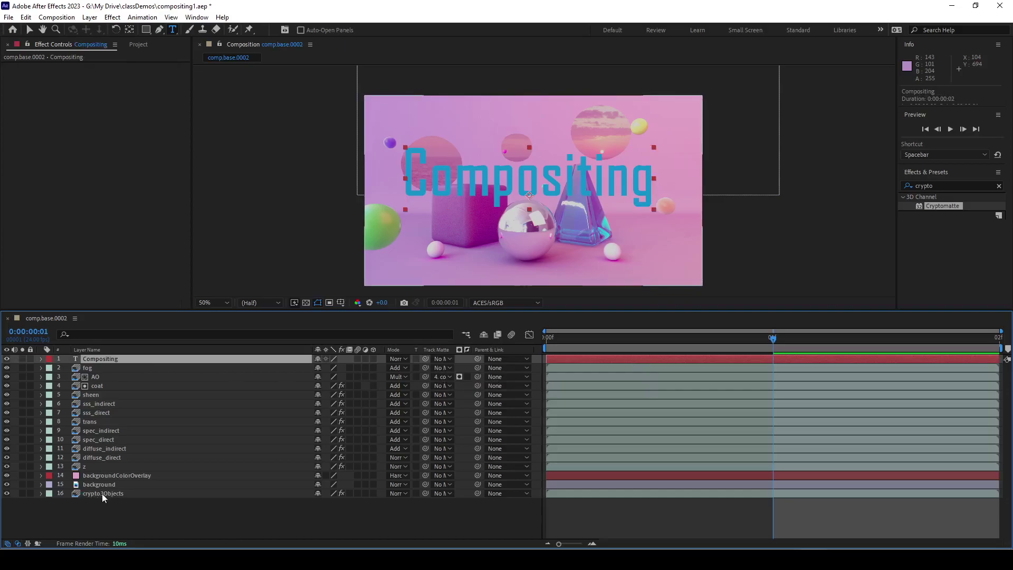
click(448, 359)
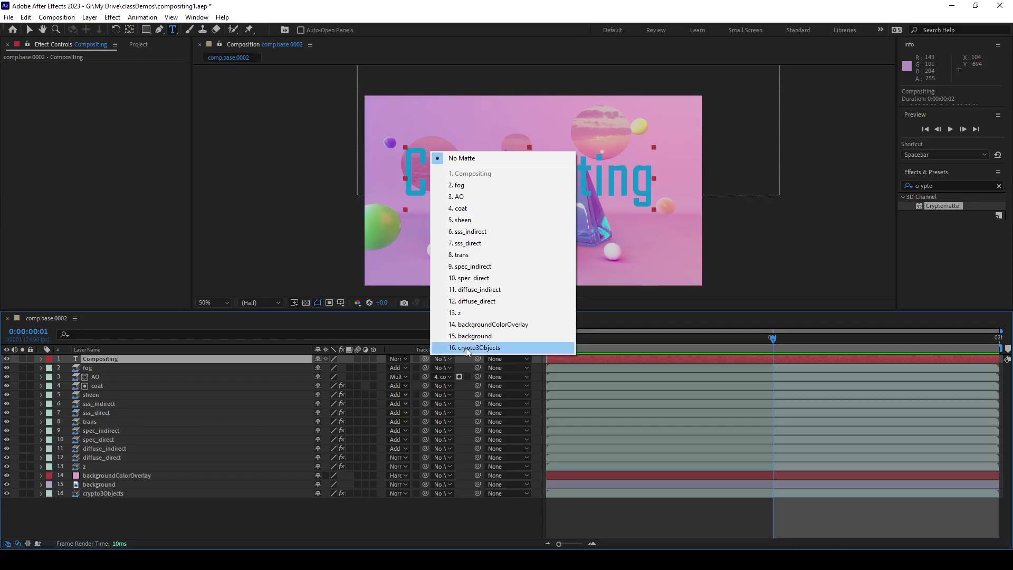
click(467, 348)
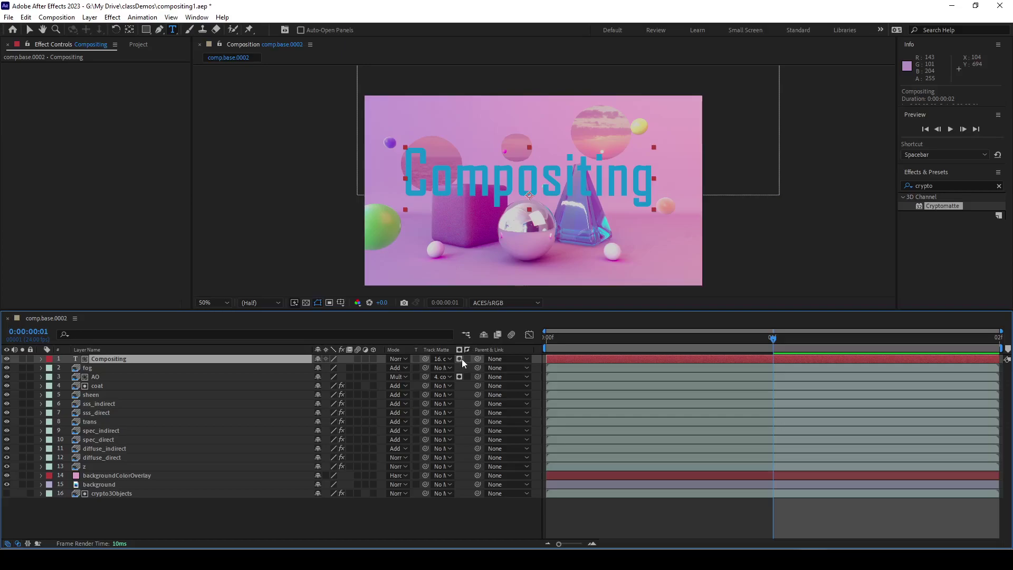
click(460, 357)
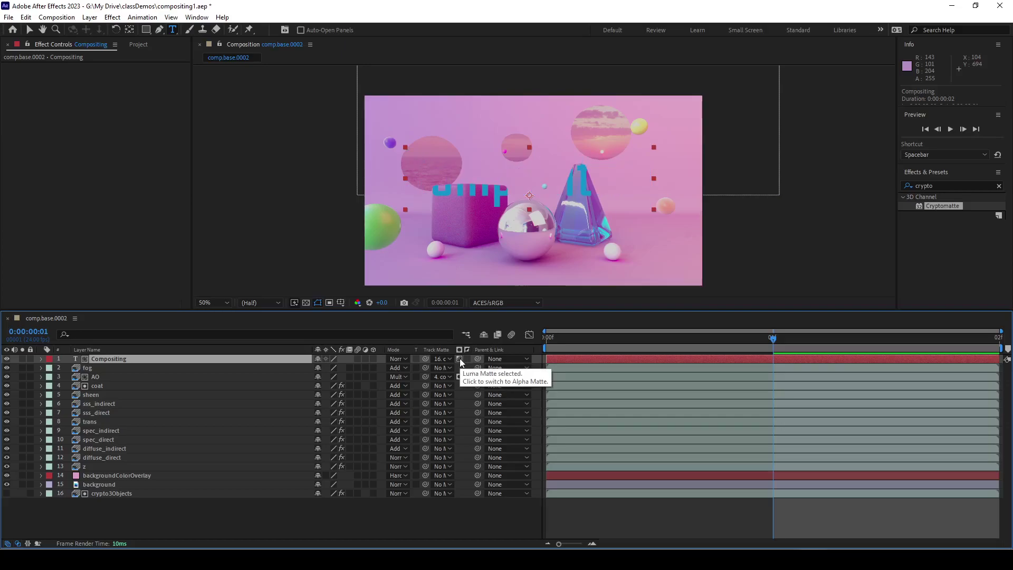
click(467, 358)
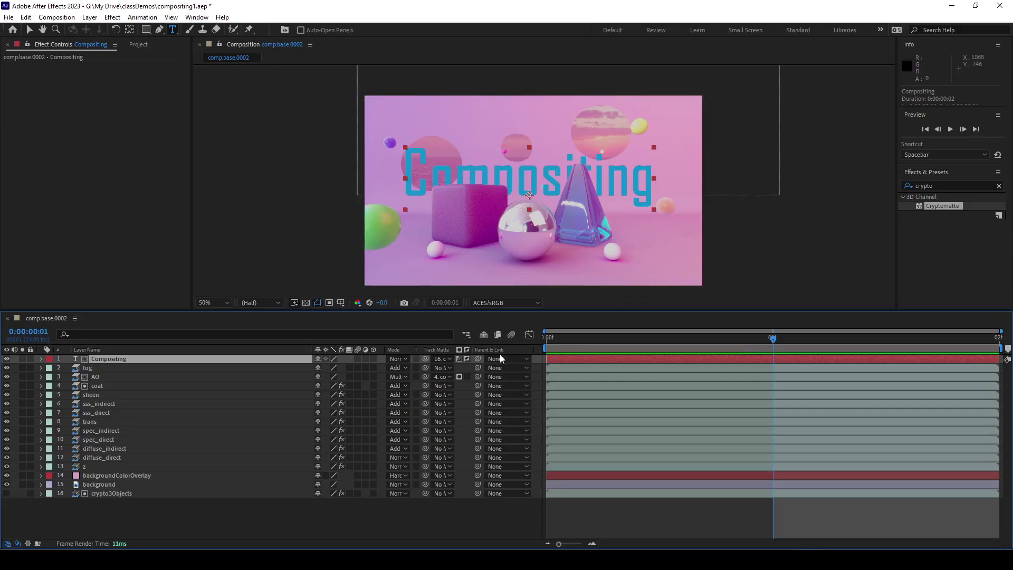
click(101, 368)
click(140, 494)
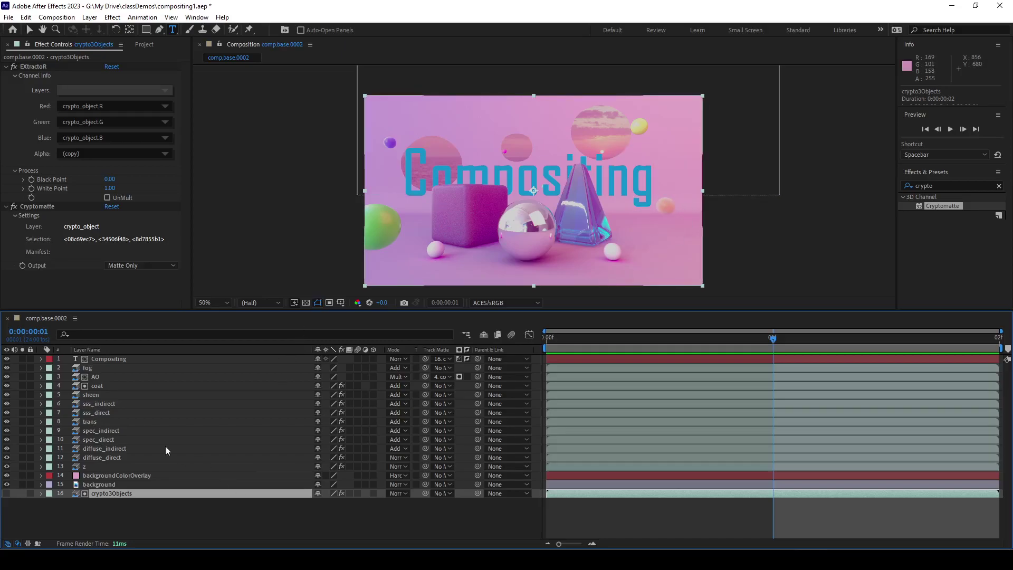
click(96, 421)
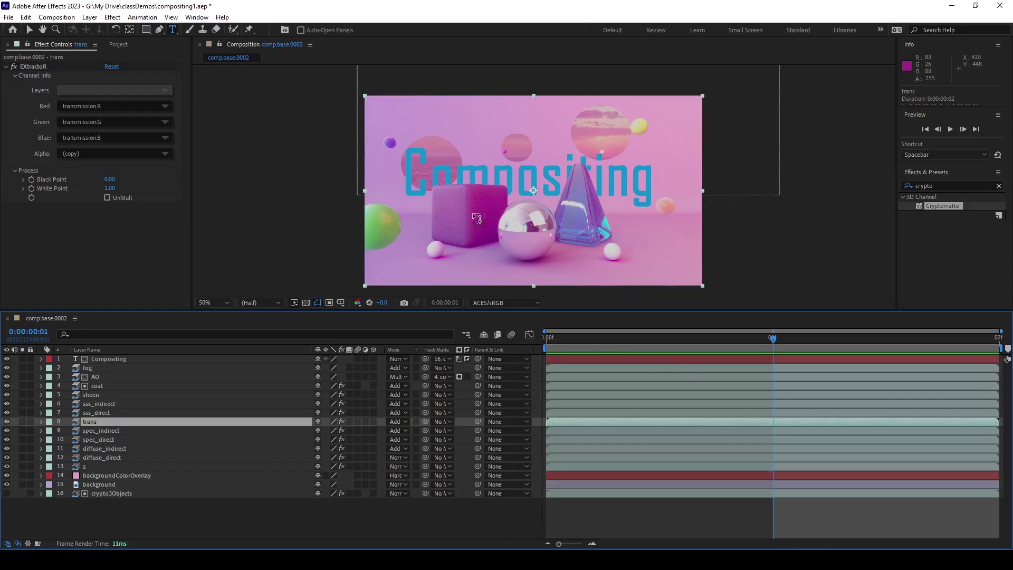
click(92, 476)
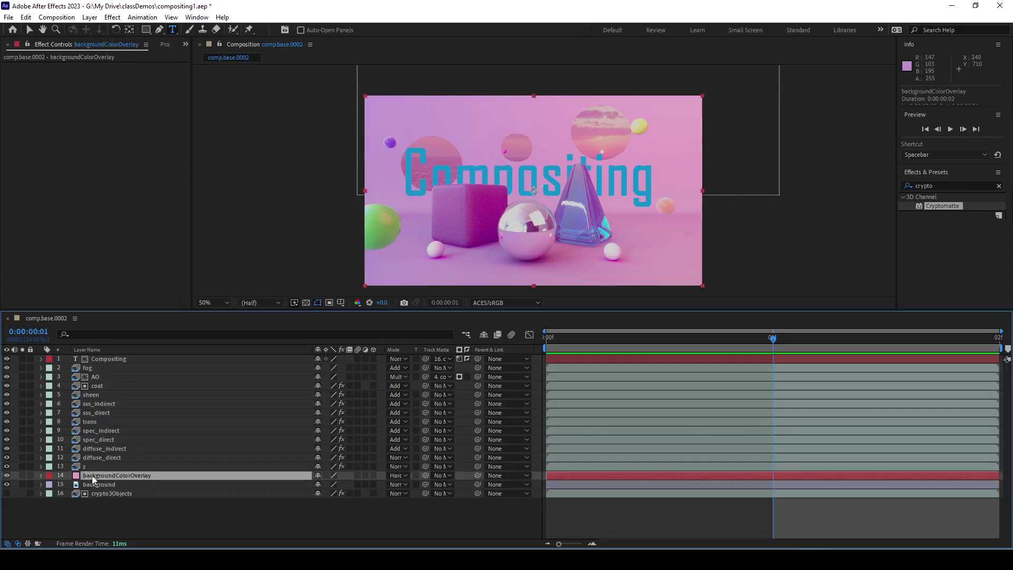
click(90, 467)
click(118, 440)
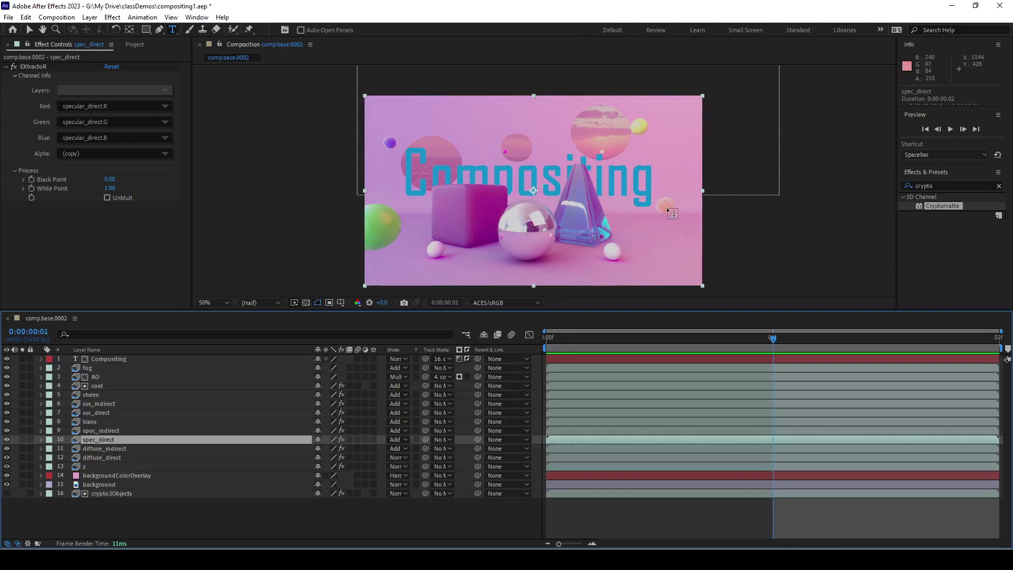
click(29, 29)
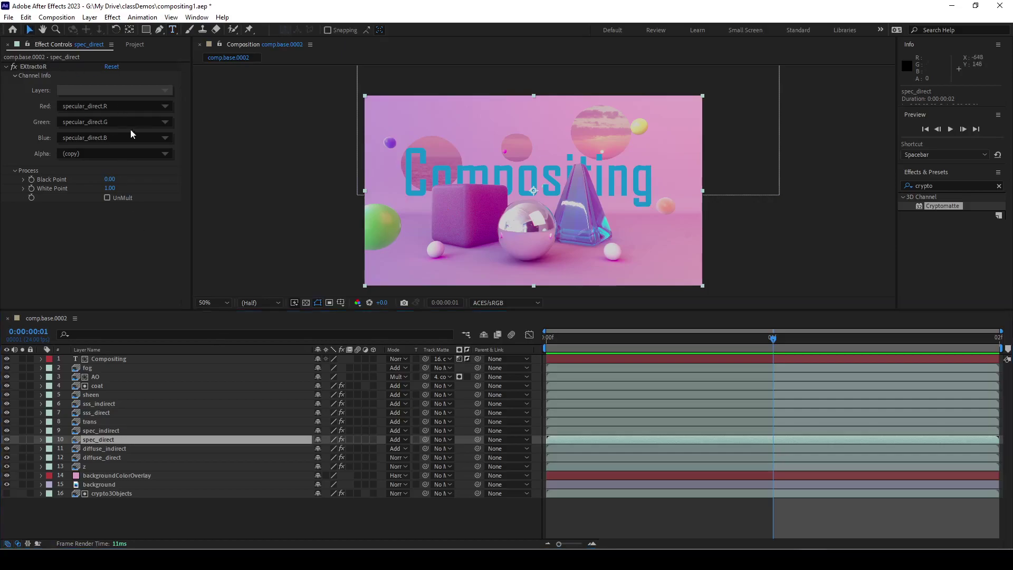
- Lower the sheen layer's opacity to 73% in its Transform properties
click(97, 404)
click(100, 396)
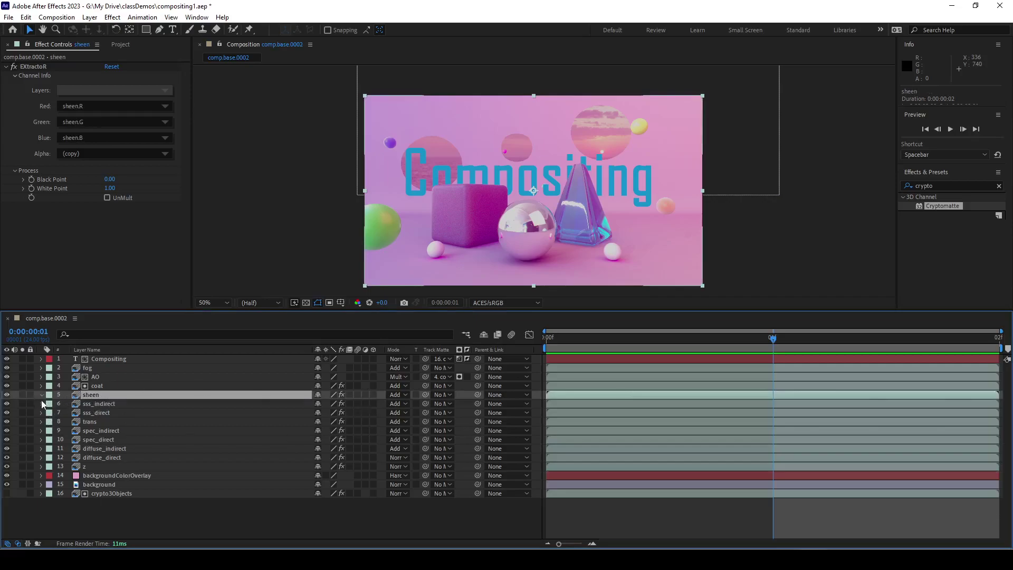
click(51, 413)
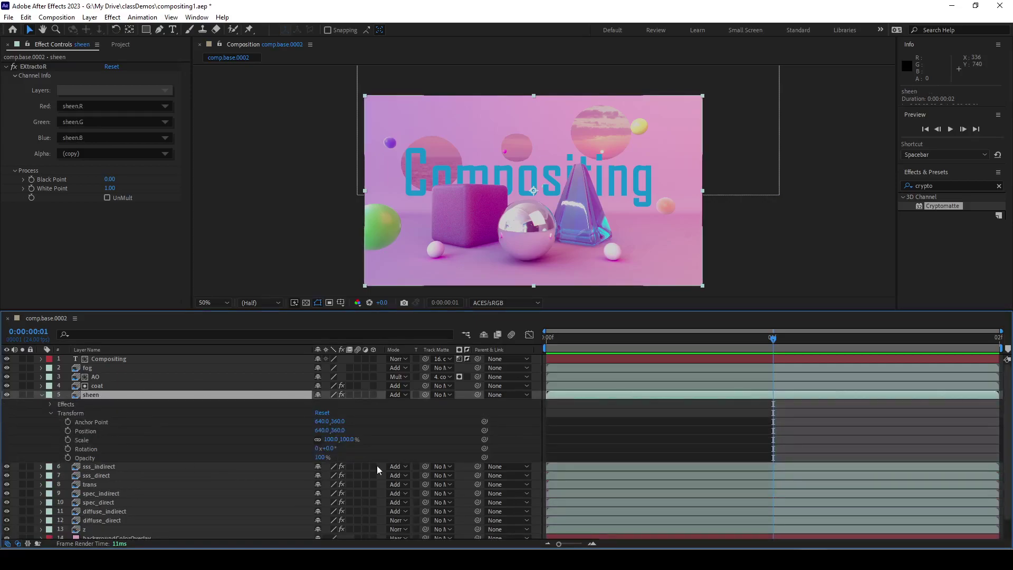
drag(327, 458, 348, 457)
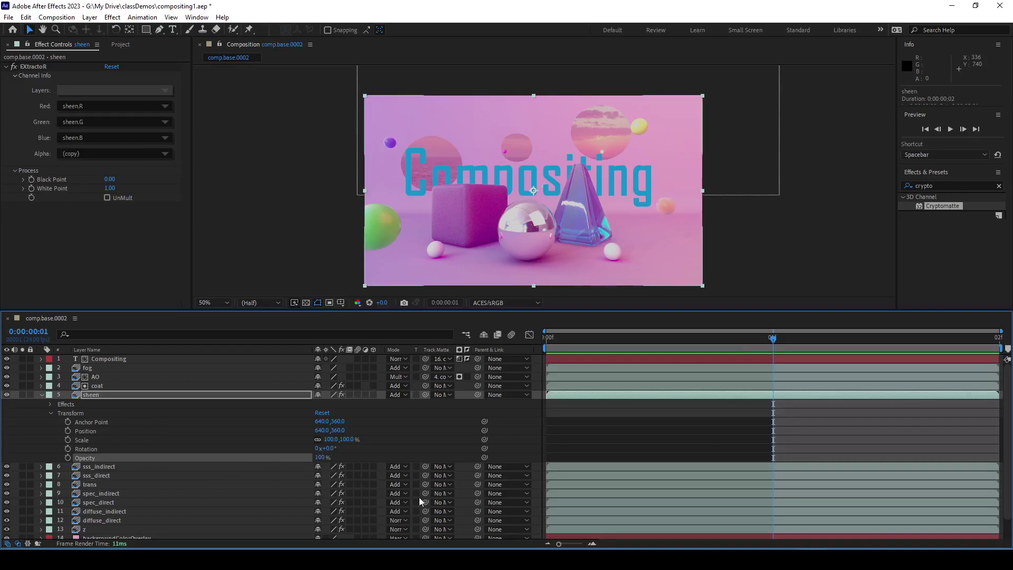
- Fold away the sheen layer's Transform properties and reselect the sheen layer
click(55, 417)
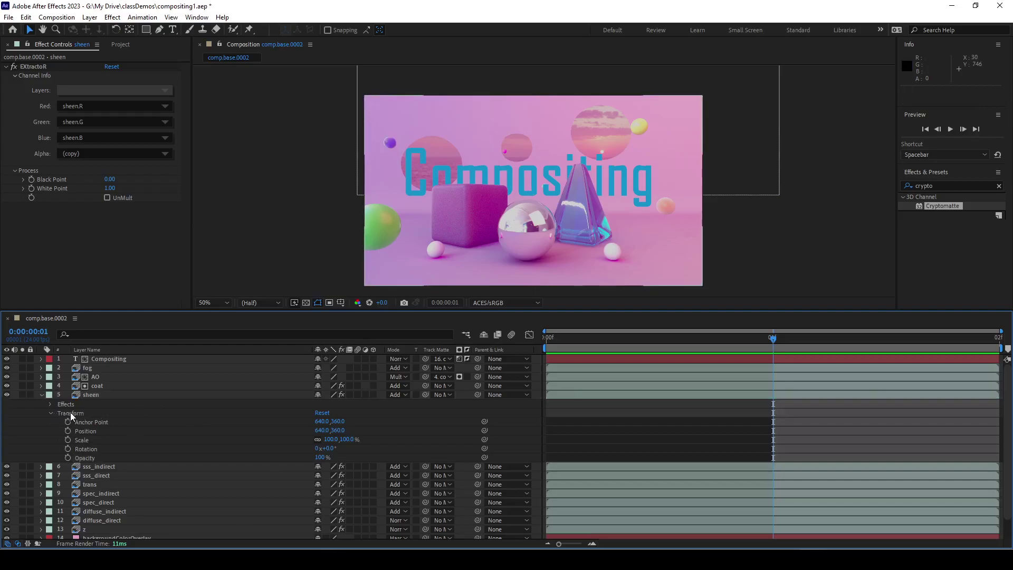
click(51, 414)
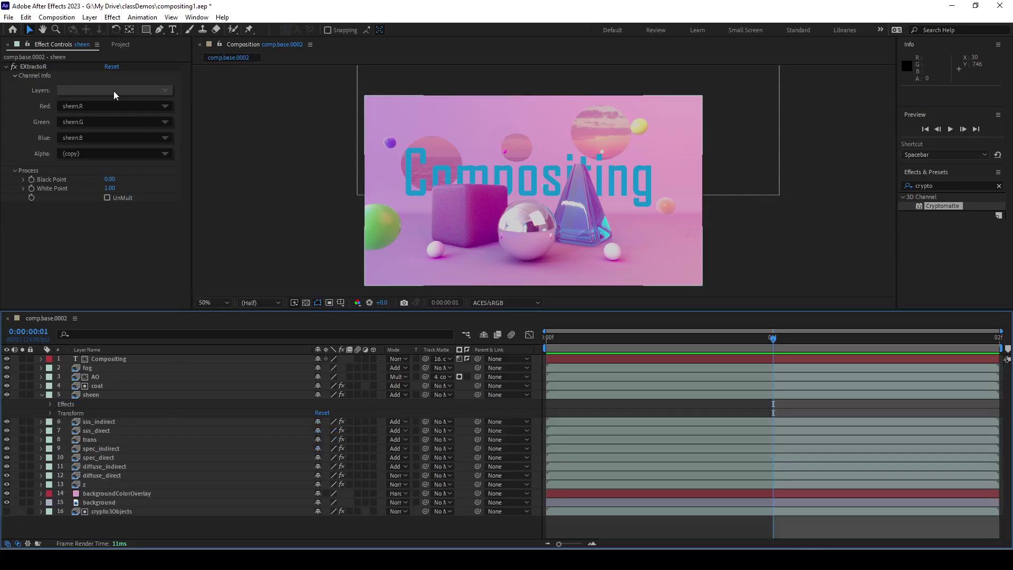
click(41, 395)
click(99, 403)
click(112, 395)
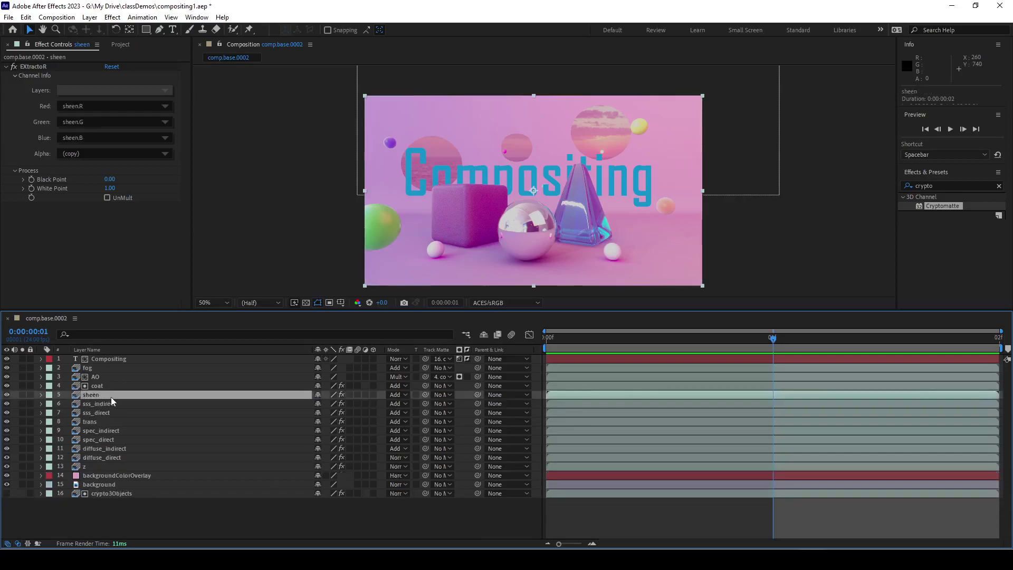
- Duplicate the sheen layer and set the copy's EXtractoR layers to crypto_object
key(ctrl+d)
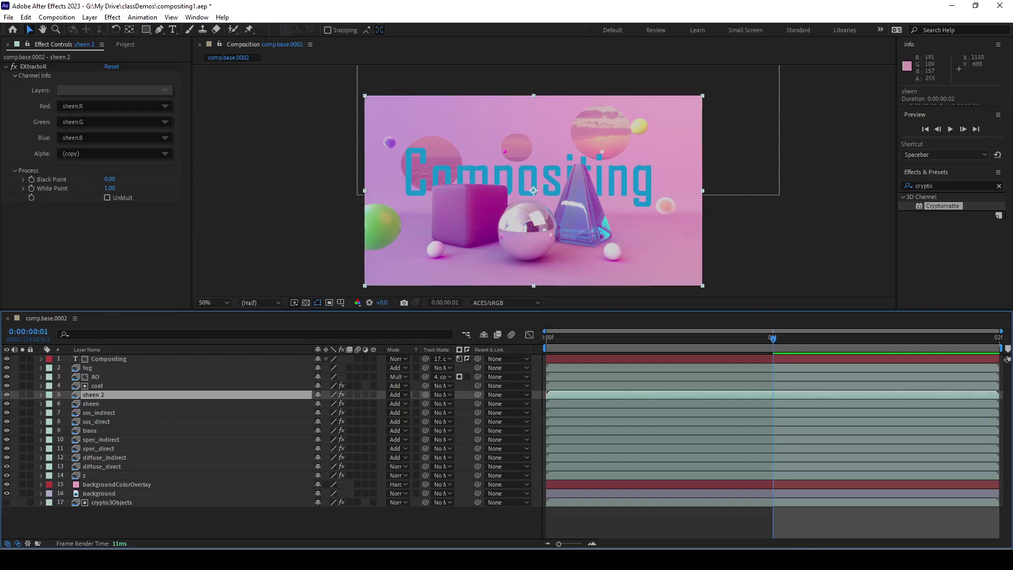
right_click(96, 394)
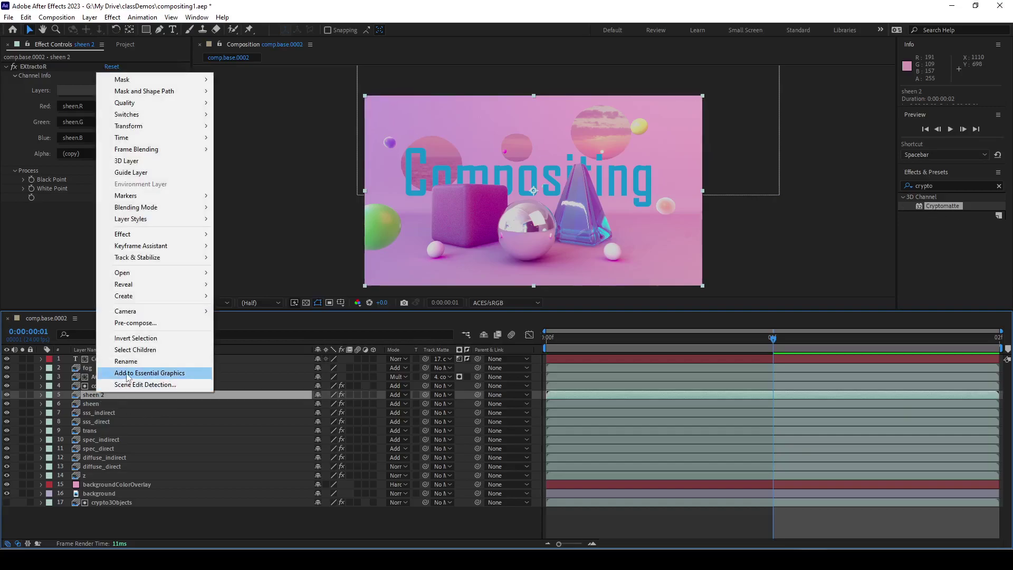
click(90, 396)
right_click(90, 397)
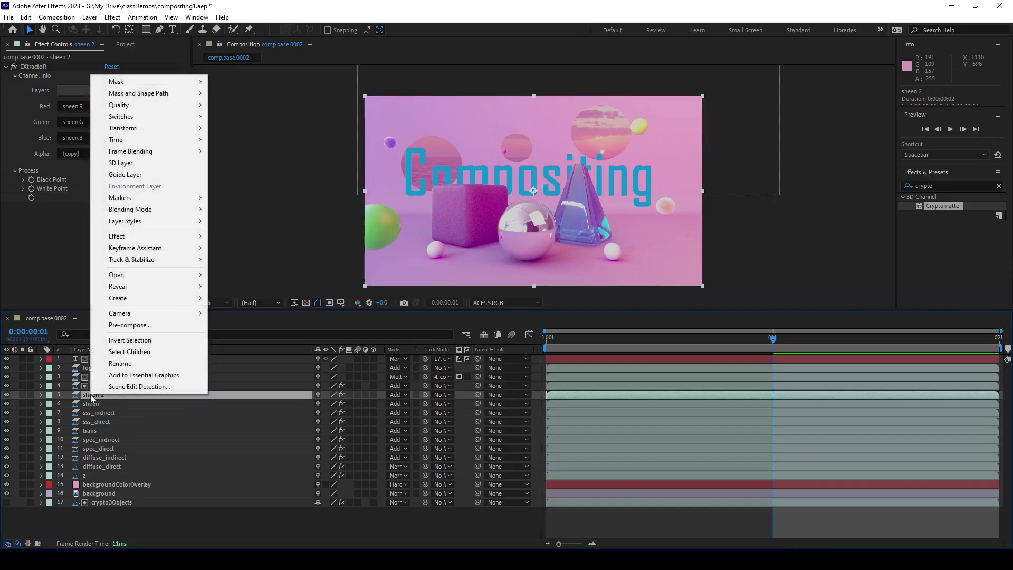
click(84, 402)
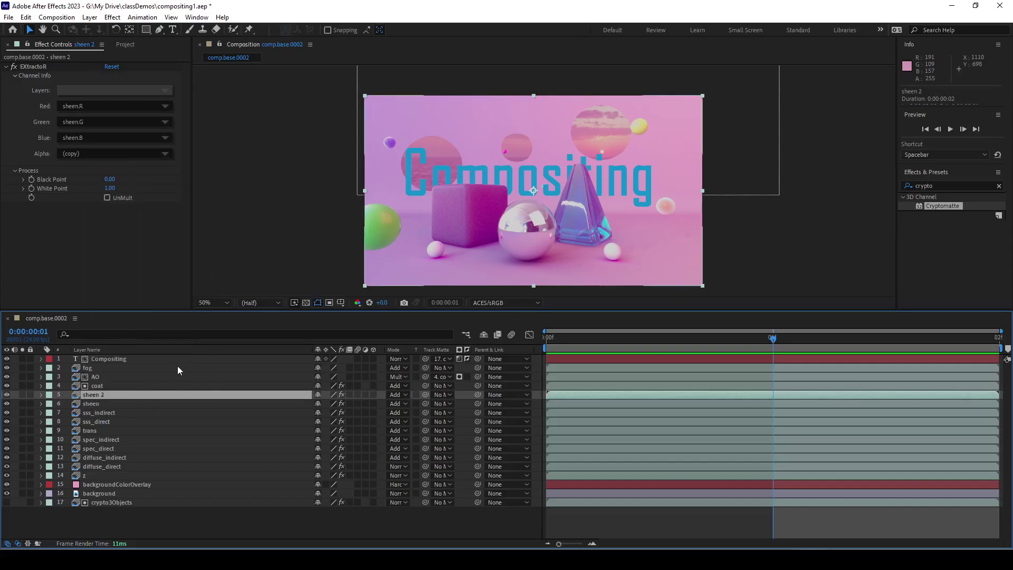
click(113, 91)
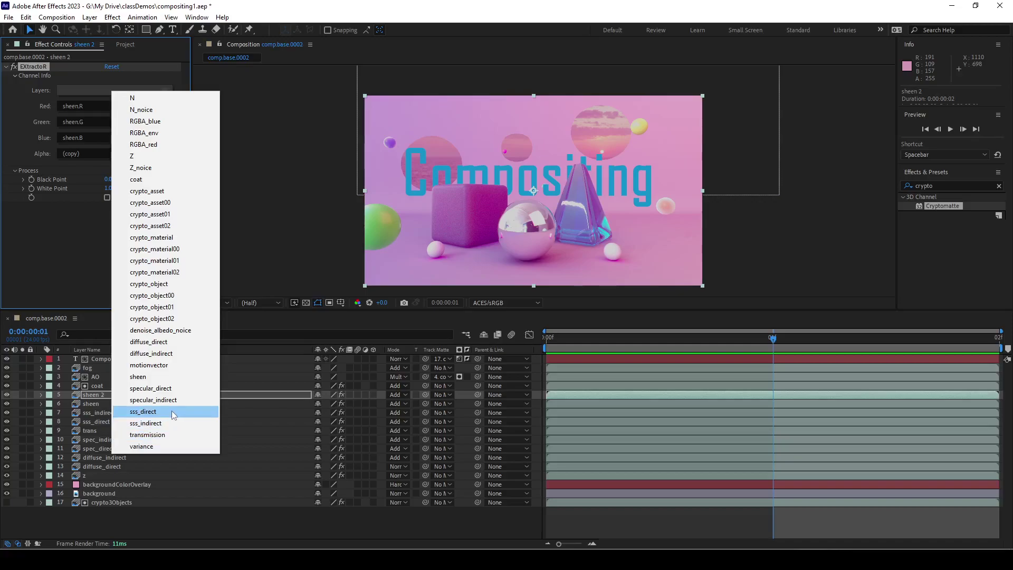
click(153, 284)
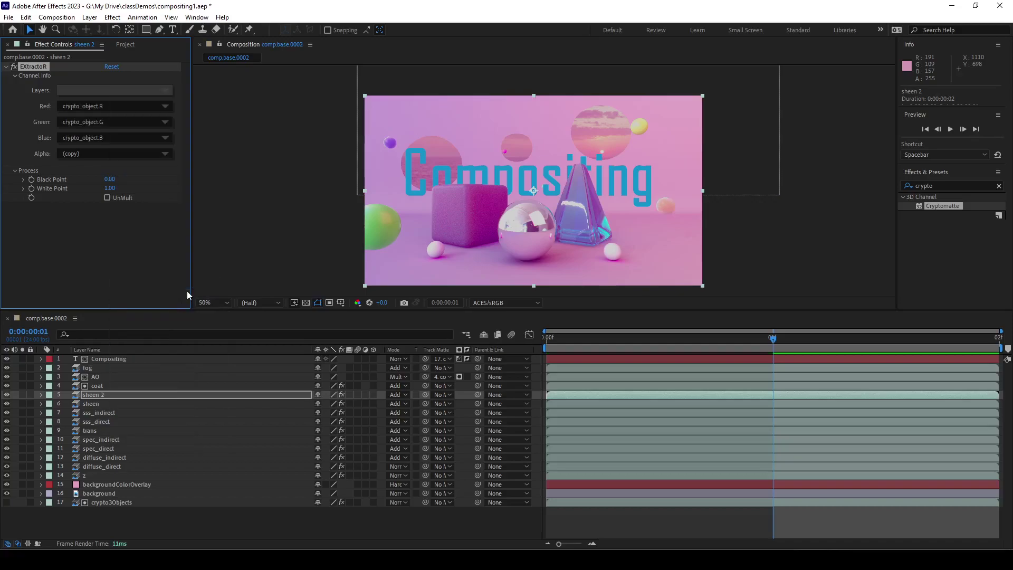
- Move the sheen copy to the top of the stack and rename it cryptoSheenBall
drag(102, 394, 132, 356)
click(98, 359)
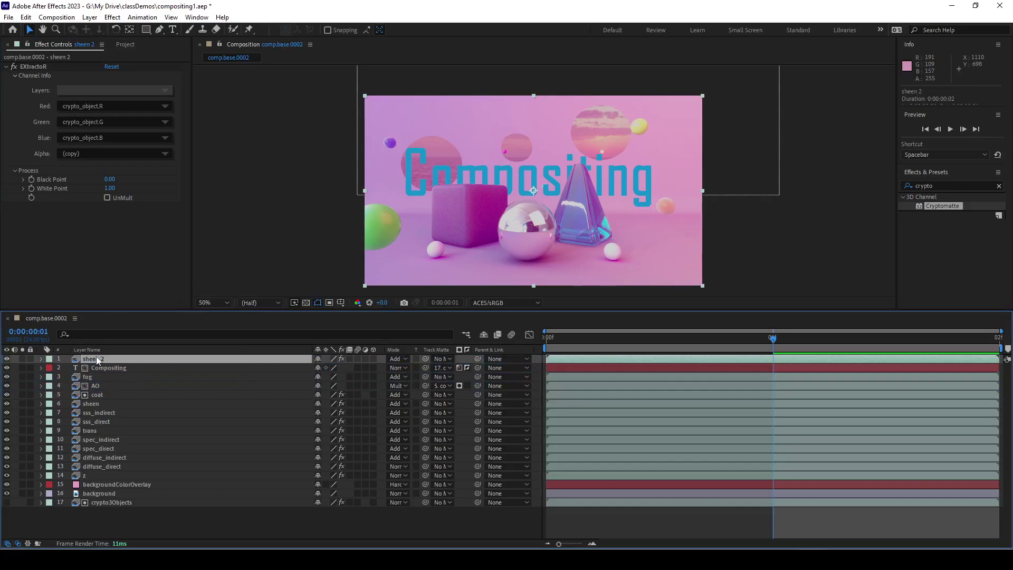
right_click(96, 356)
click(146, 325)
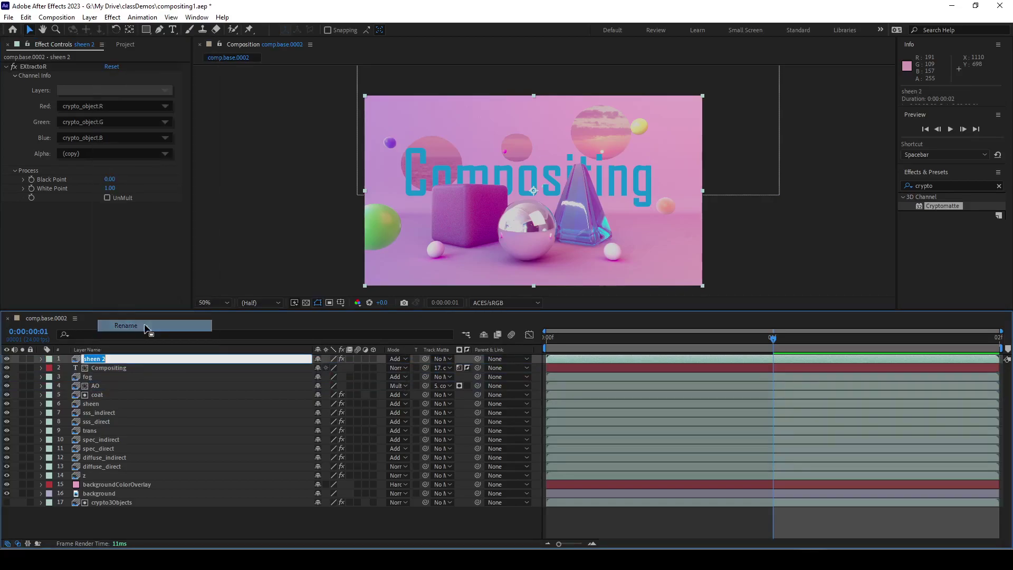
text(crypto)
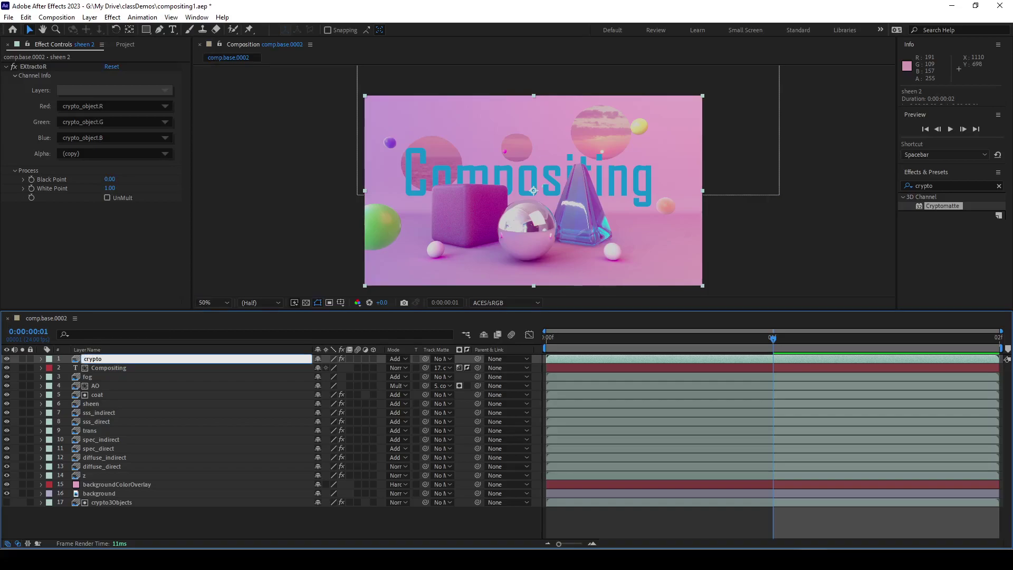
text(SheenBall)
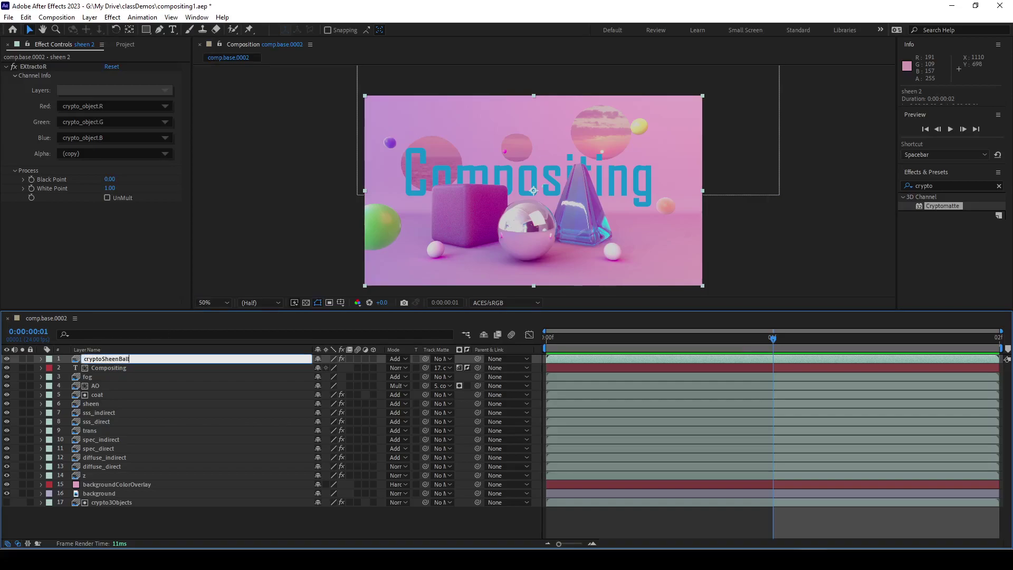
key(Return)
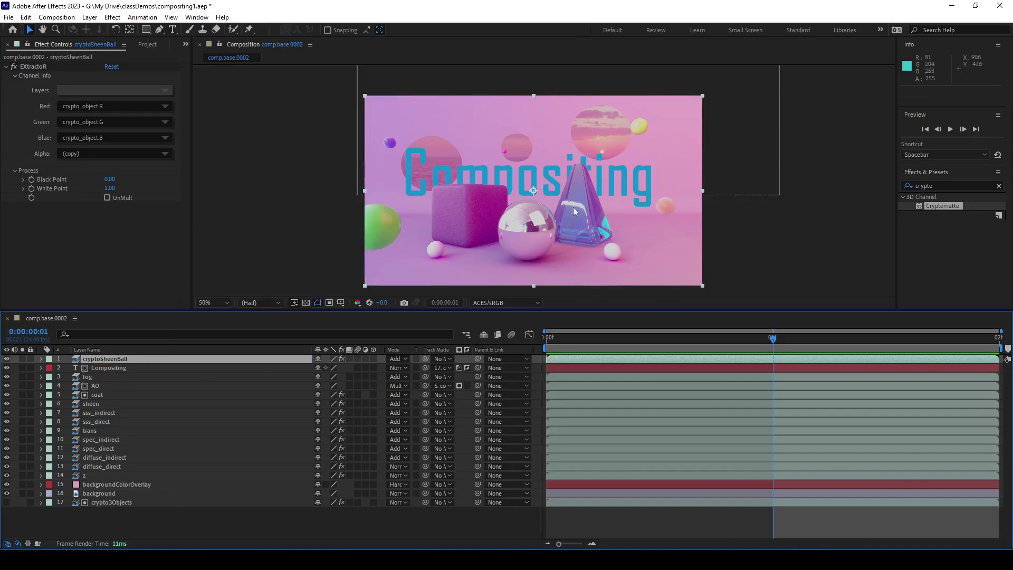
- Apply Cryptomatte reading crypto_object to cryptoSheenBall and set its blend mode to Normal
drag(972, 209, 127, 363)
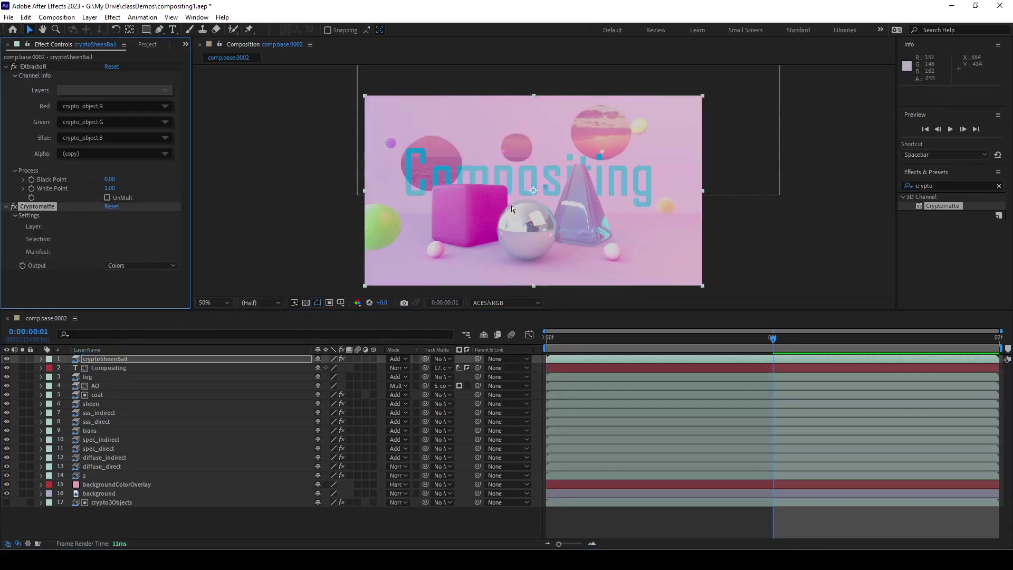
click(138, 240)
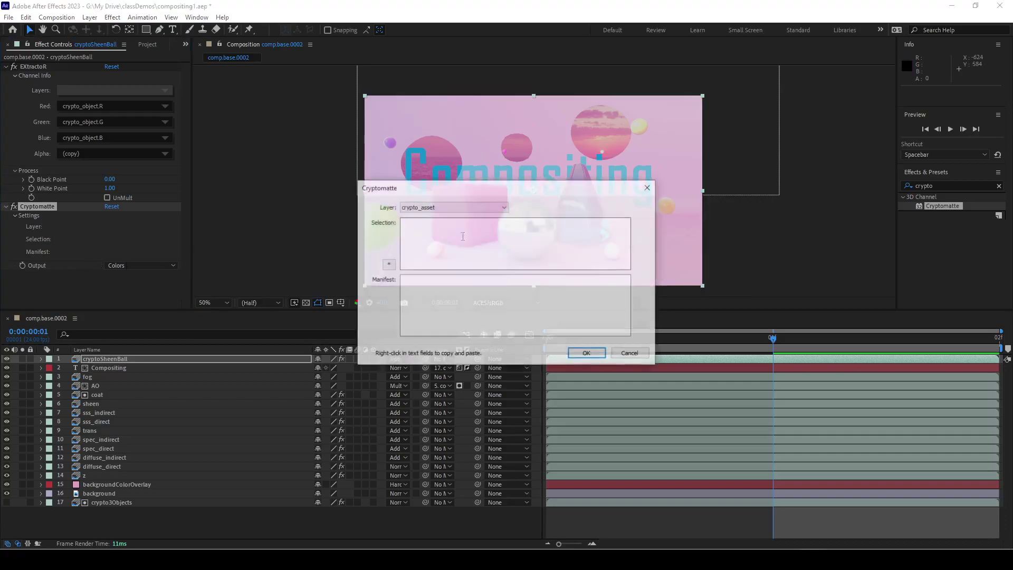
click(454, 209)
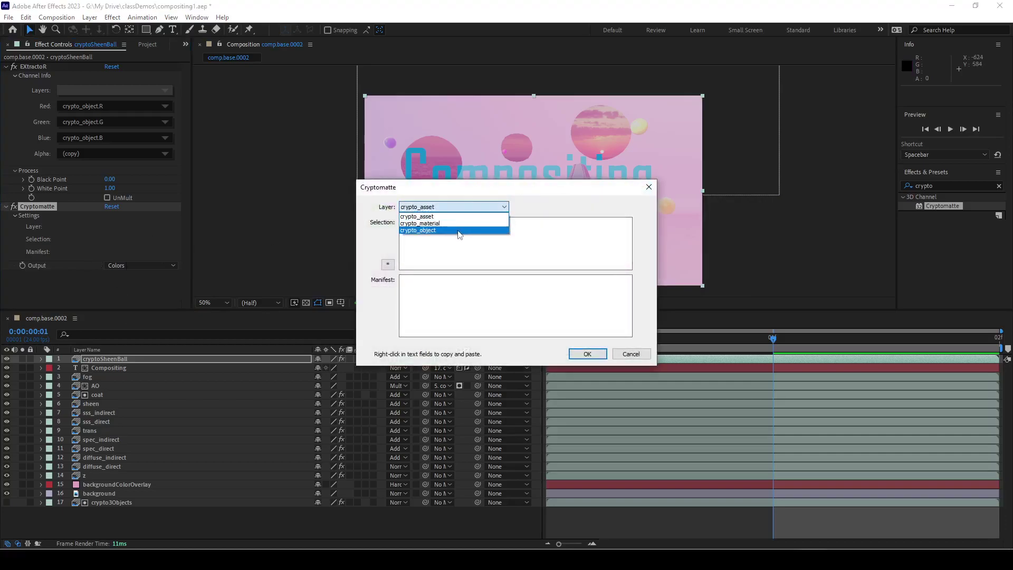
click(461, 229)
click(587, 353)
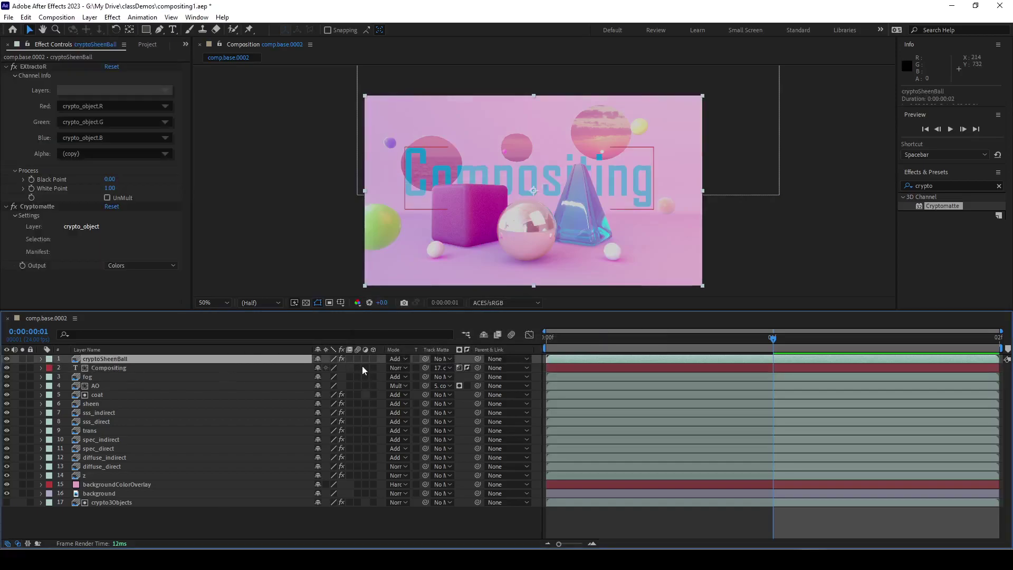
click(401, 359)
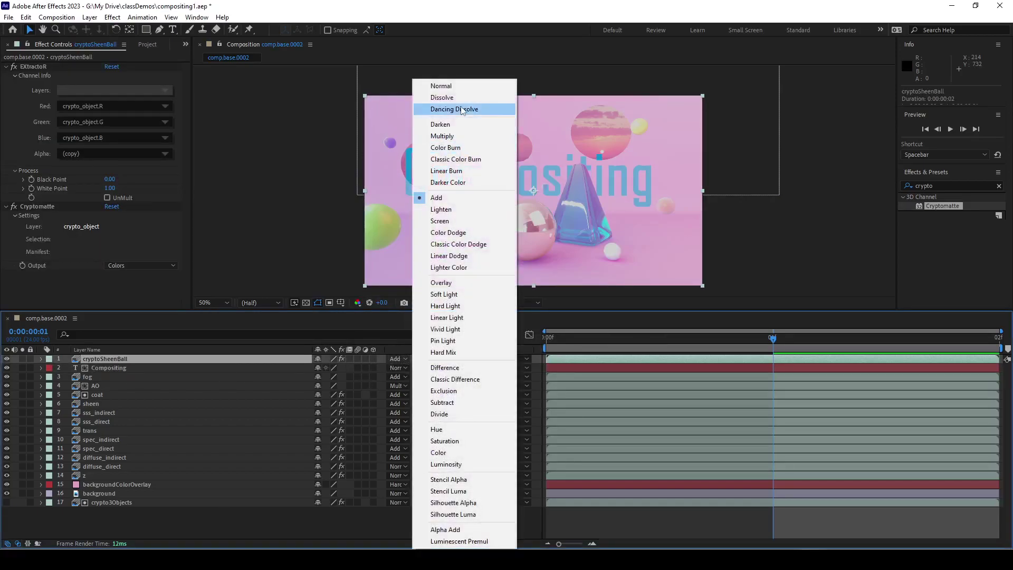
click(440, 86)
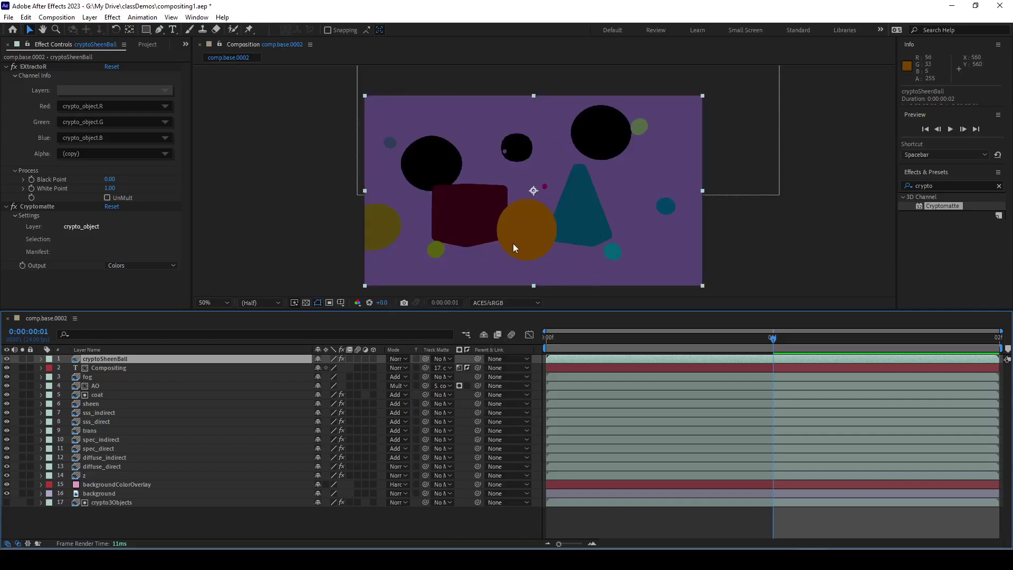
- Preview the Cryptomatte output as Matte Only, then switch back to coloured object IDs
click(670, 206)
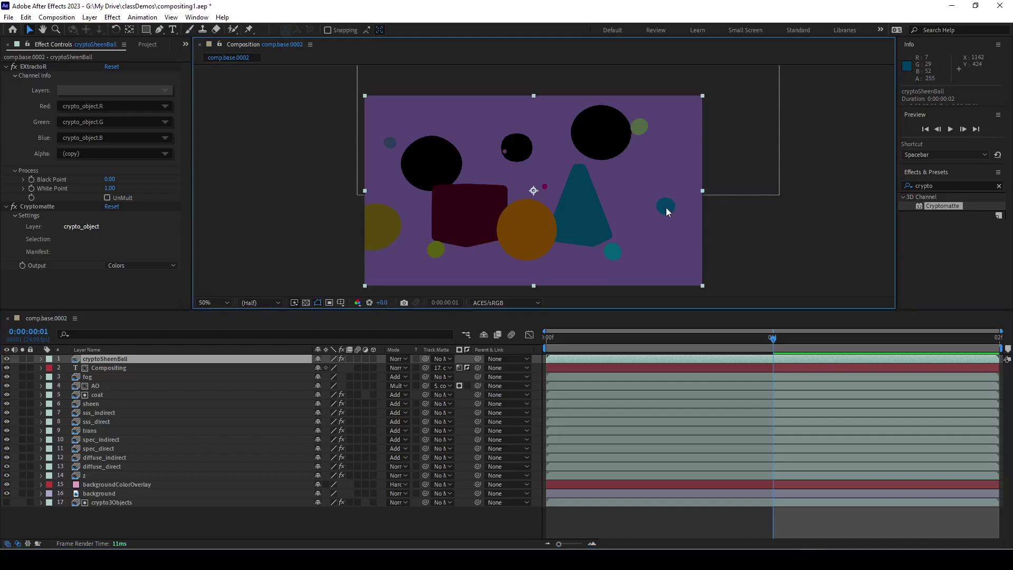
click(170, 266)
click(160, 316)
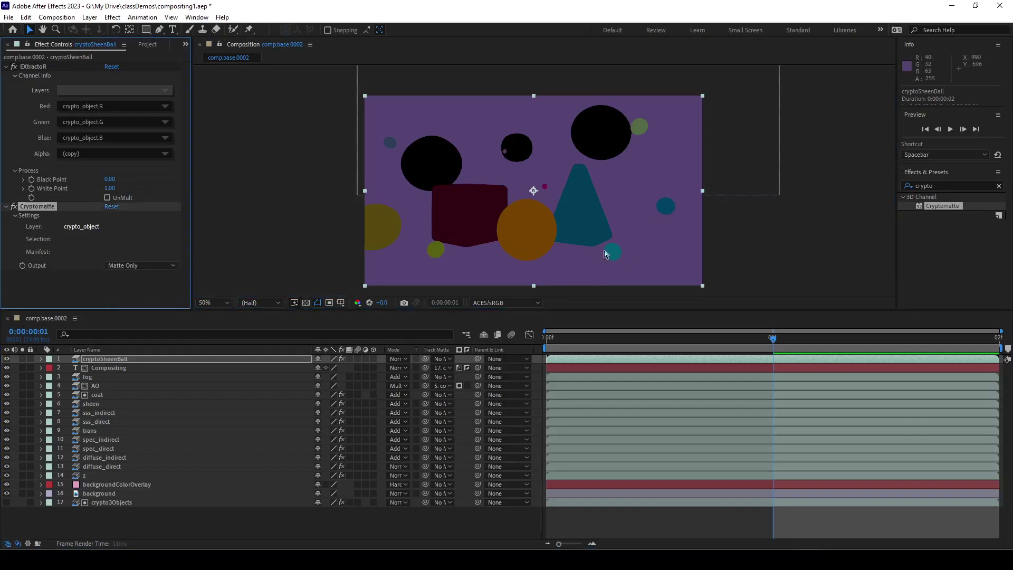
click(130, 267)
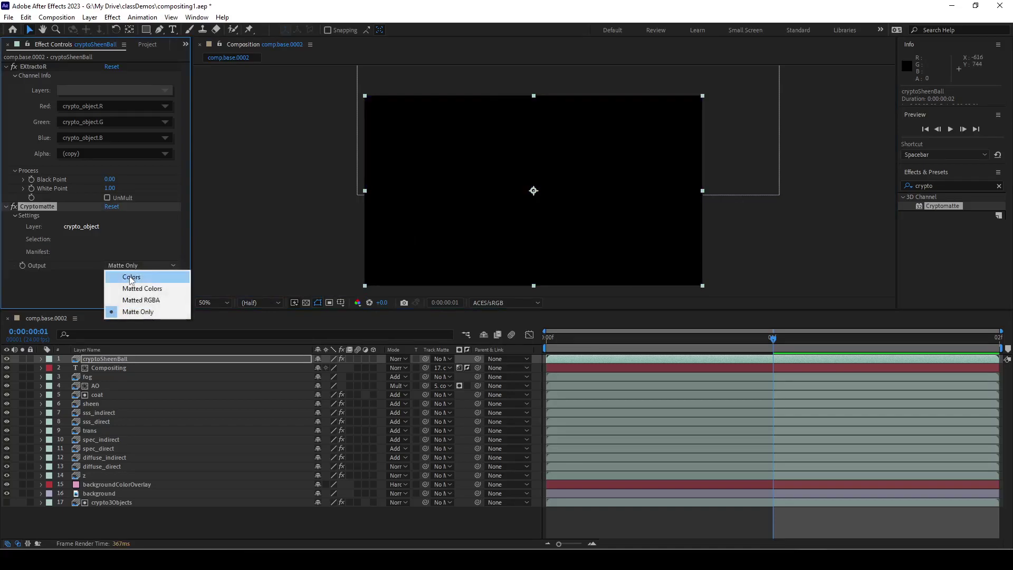
click(132, 277)
- Select only the small blue ball on the right and set Cryptomatte output to Matte Only
click(667, 208)
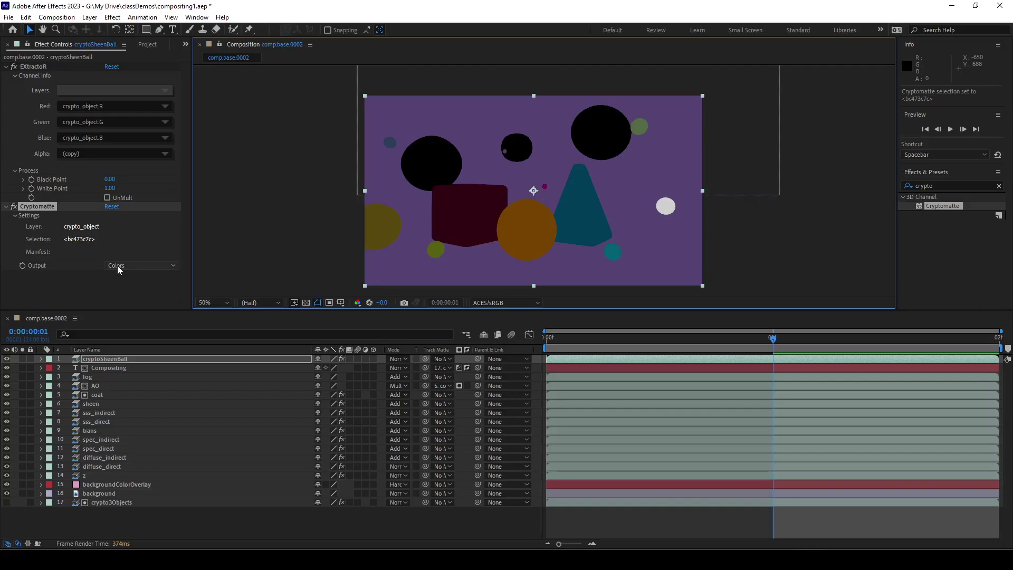
click(565, 219)
click(522, 241)
click(495, 216)
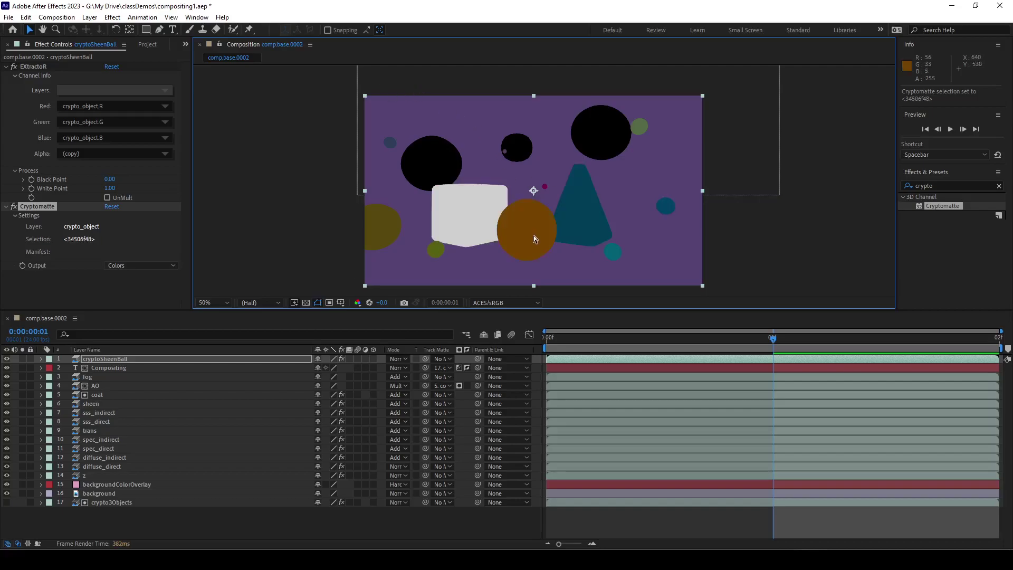
click(635, 241)
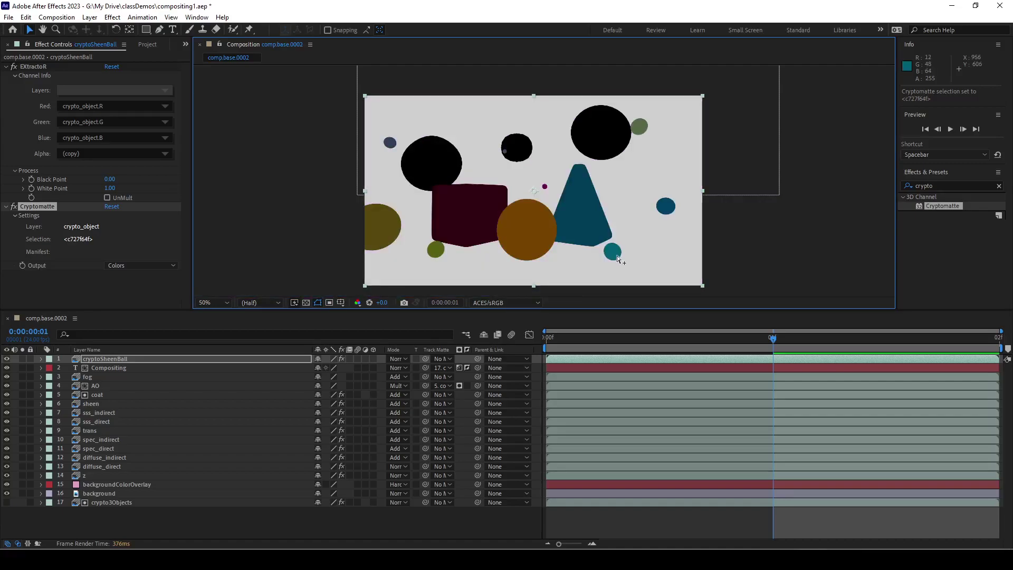
shift+click(618, 258)
shift+click(587, 218)
shift+click(612, 127)
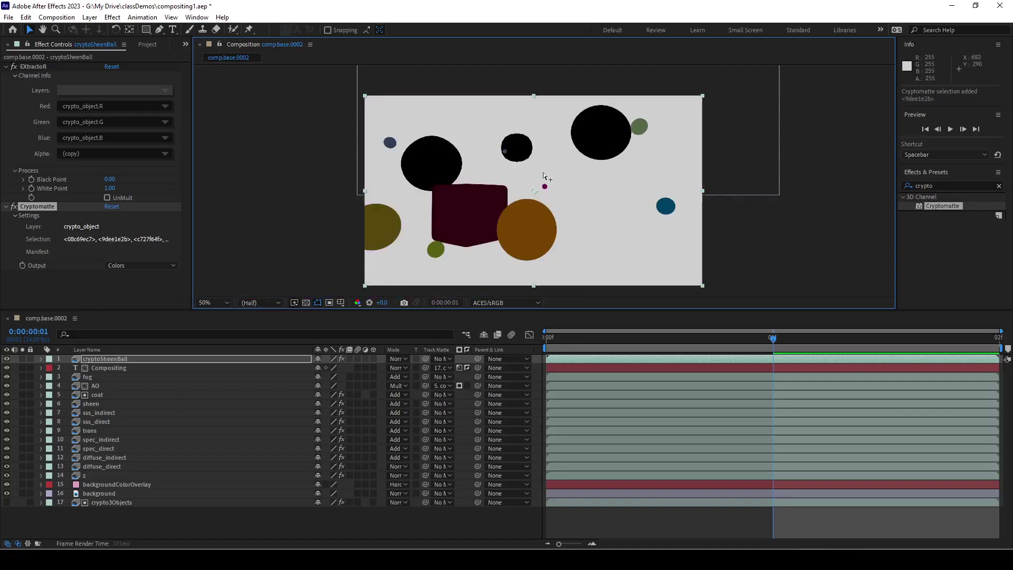
click(672, 240)
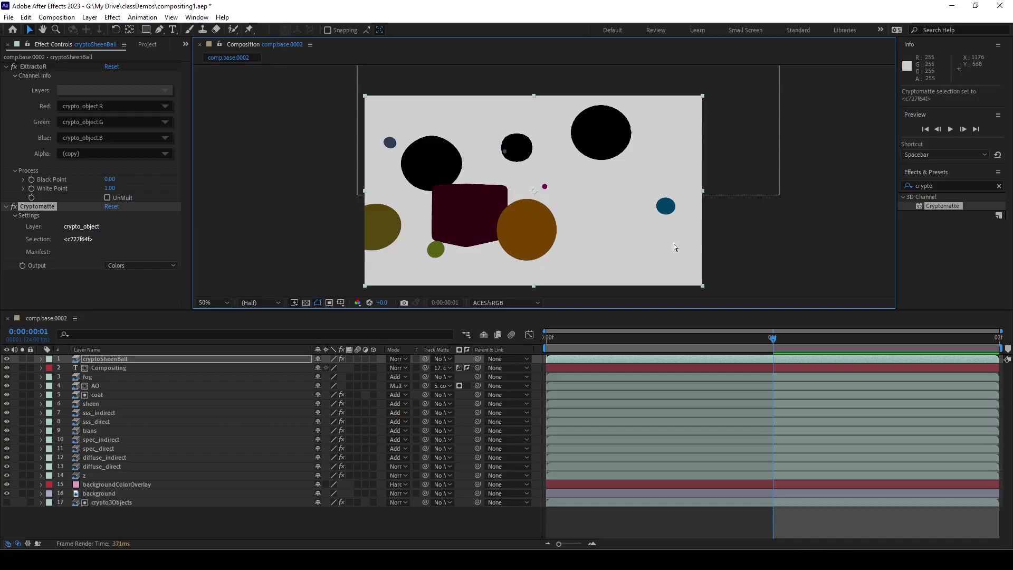
click(667, 211)
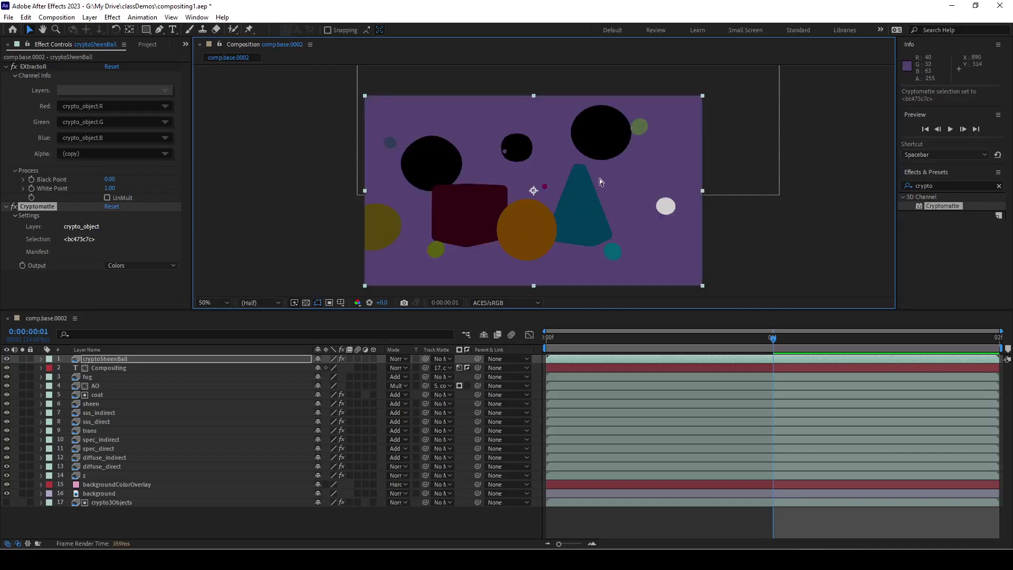
click(141, 266)
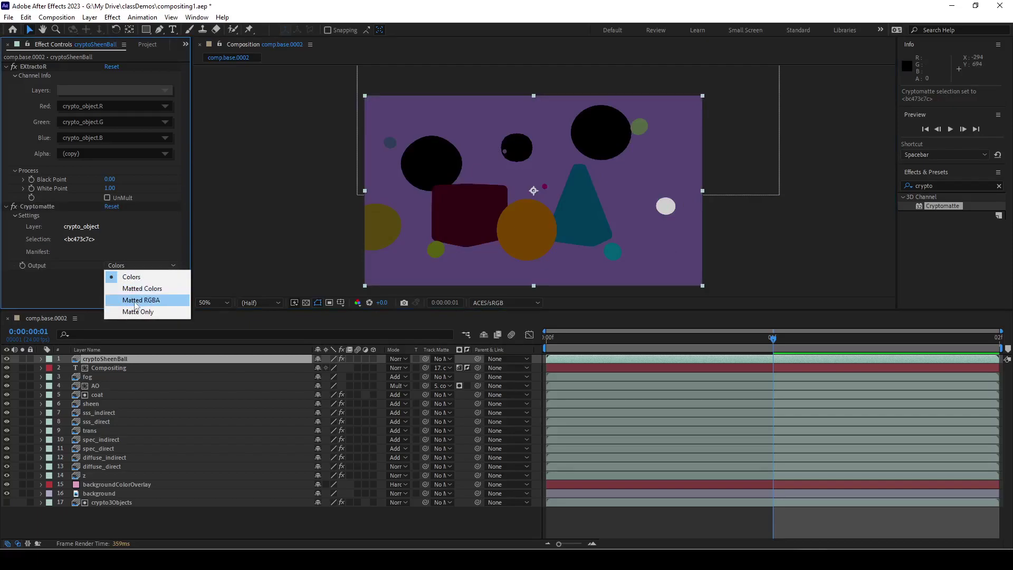
click(136, 311)
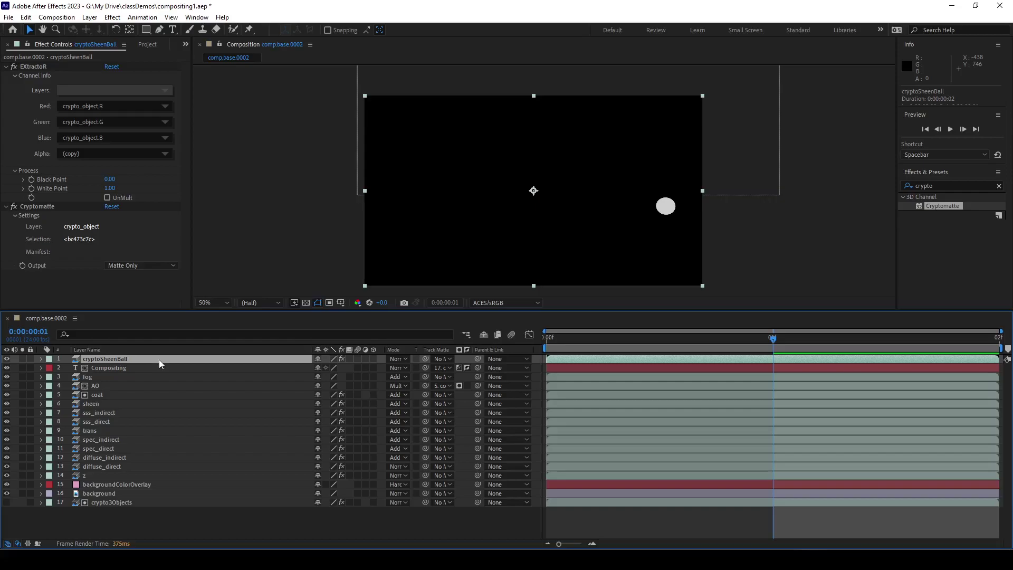
- Move cryptoSheenBall to the bottom hidden, then duplicate the sheen layer as sheen 2
drag(159, 359, 179, 506)
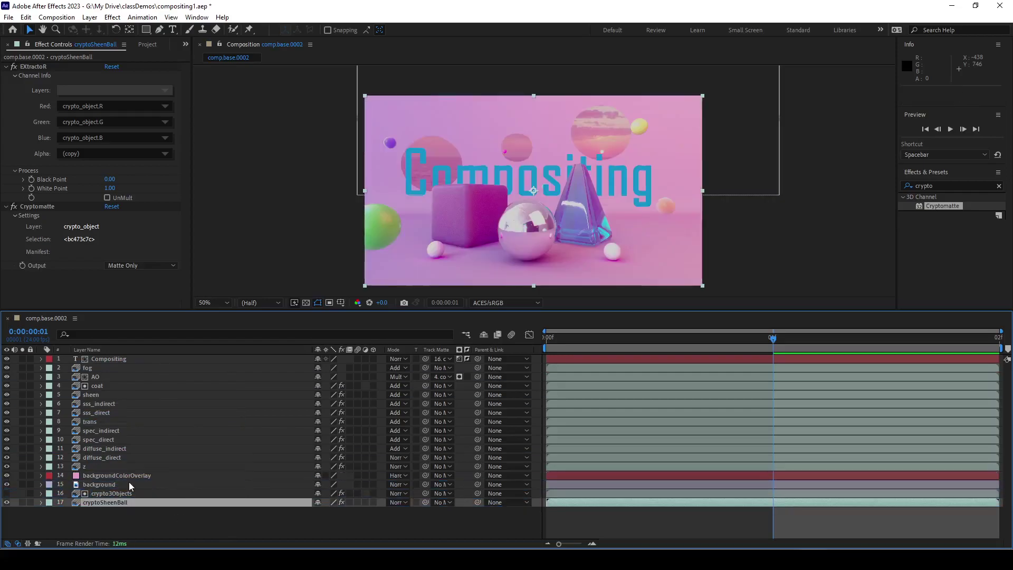
click(7, 502)
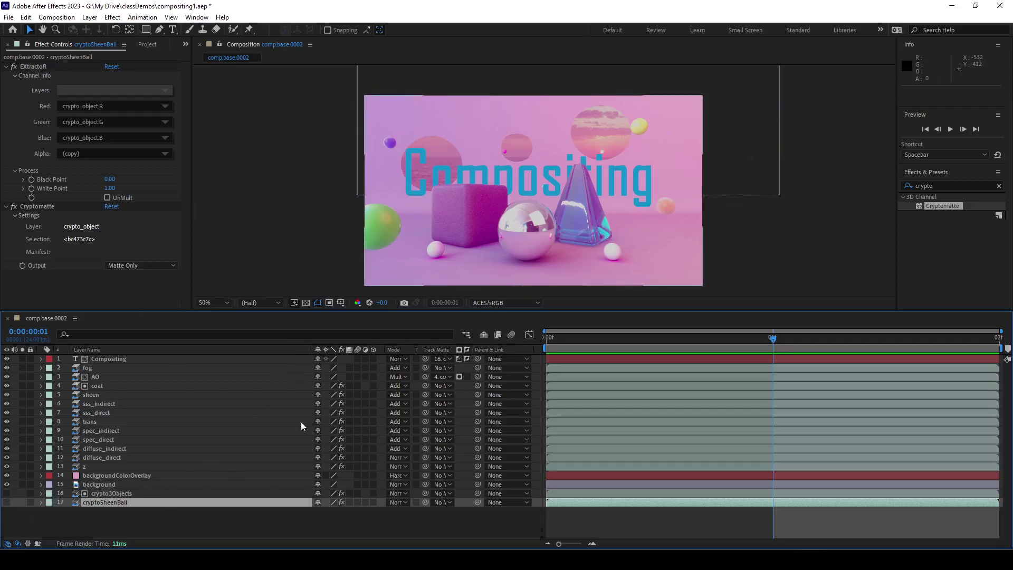
click(116, 422)
click(101, 394)
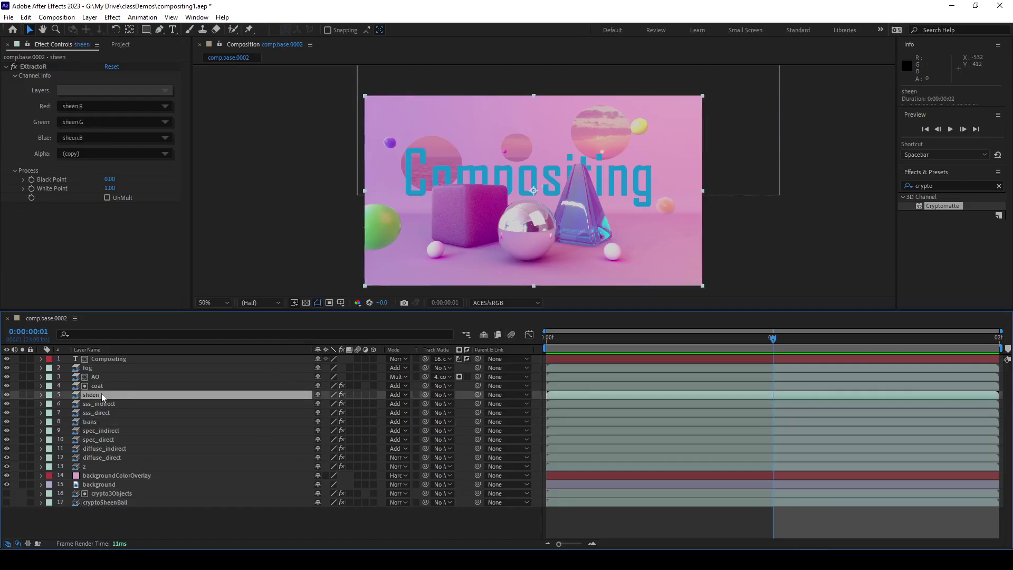
right_click(104, 395)
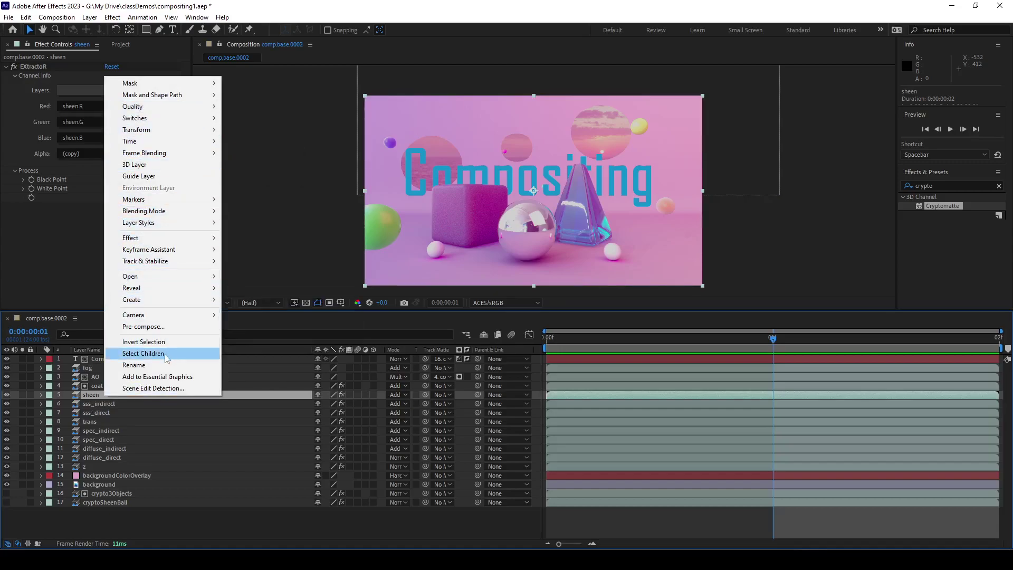
click(90, 395)
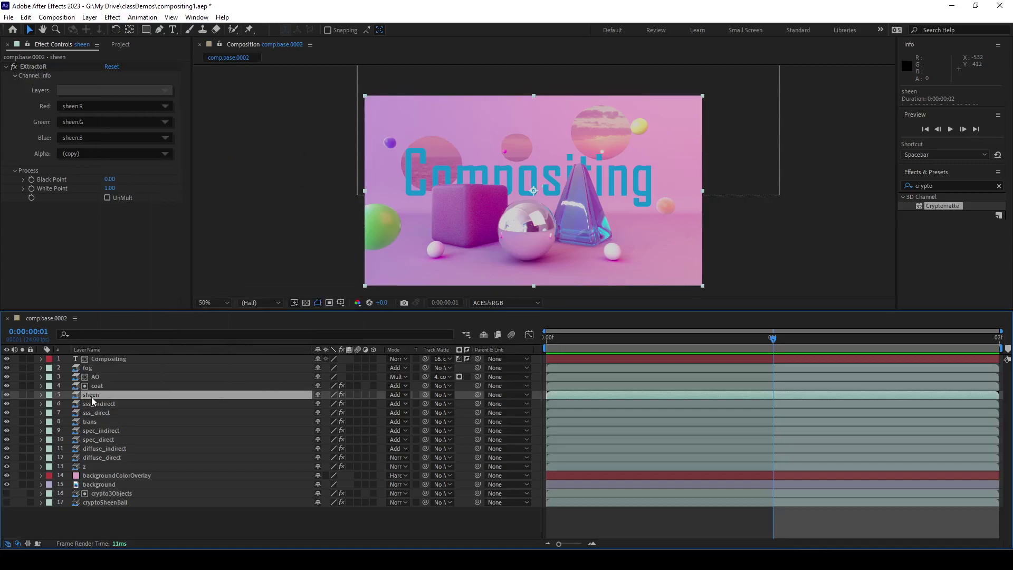
key(ctrl+d)
- Set the original sheen layer's track matte to cryptoSheenBall as a Luma Matte
click(100, 405)
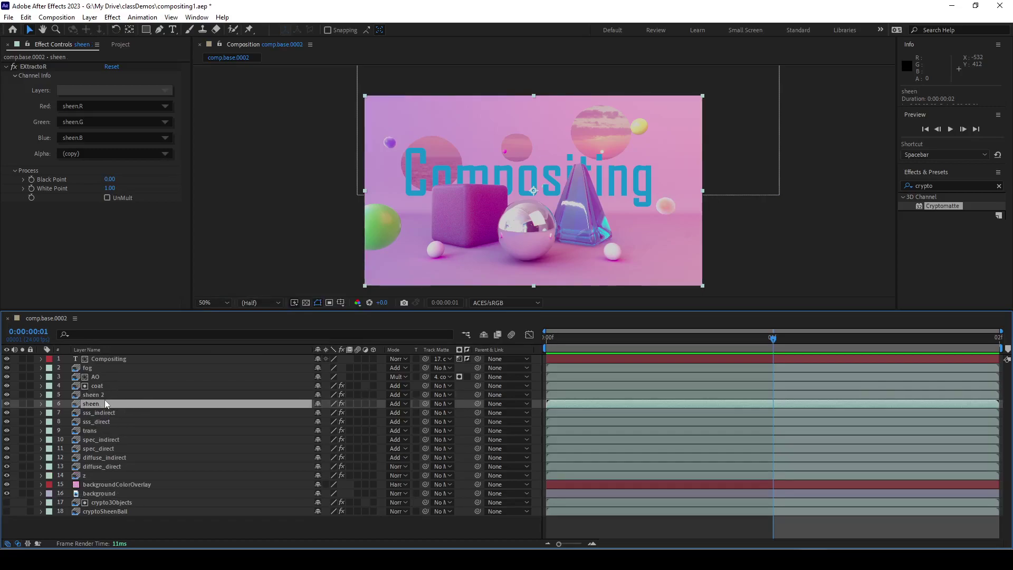
click(141, 397)
click(100, 404)
click(447, 403)
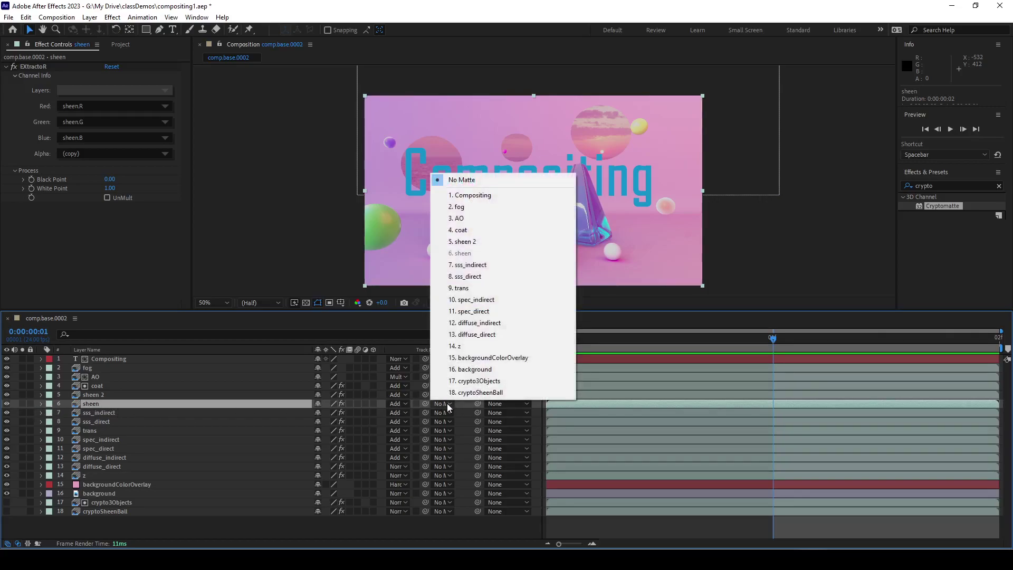
click(475, 392)
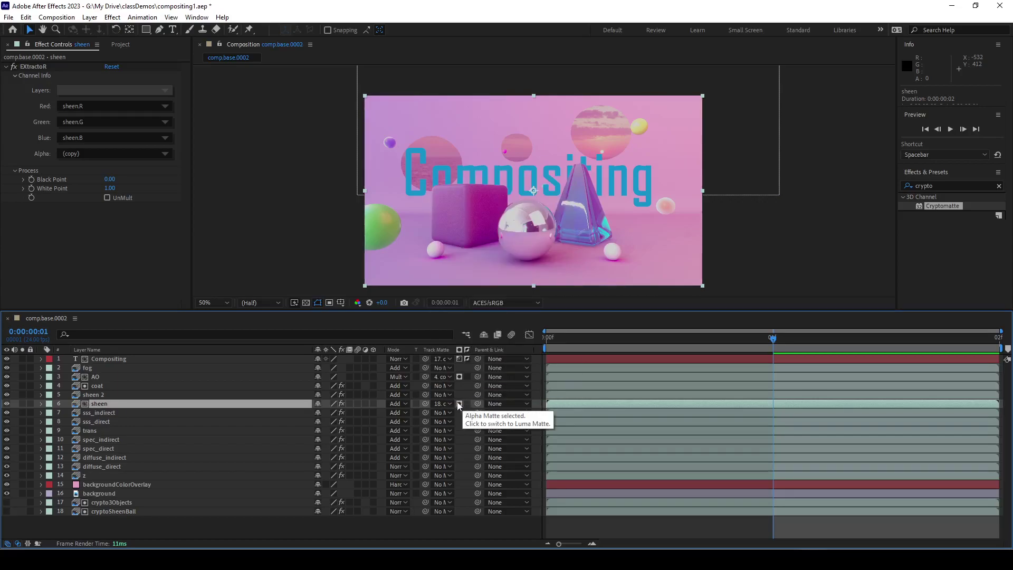
click(459, 405)
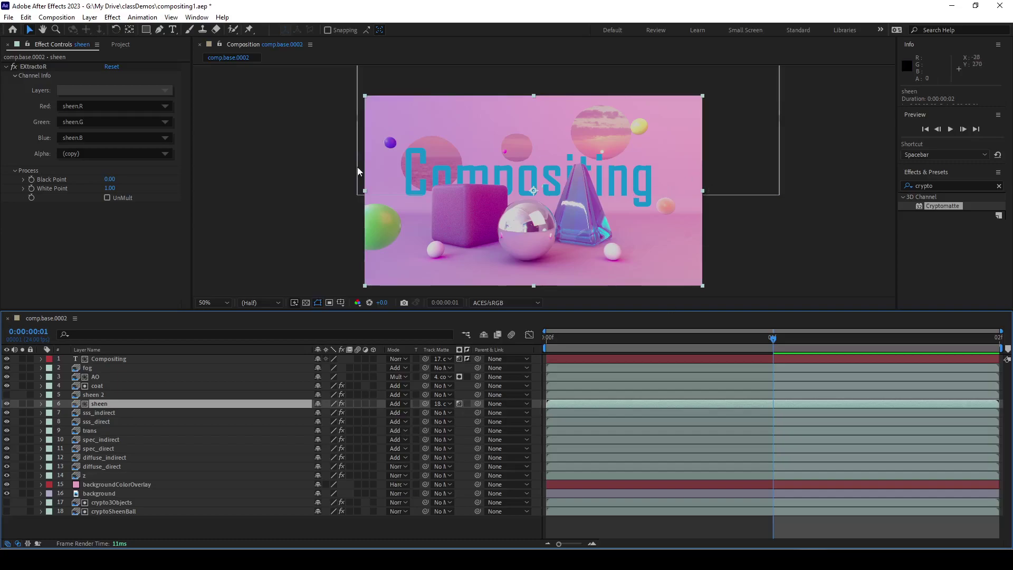
- Toggle the sheen matte inversion on and off, leaving it non-inverted
click(468, 404)
click(468, 404)
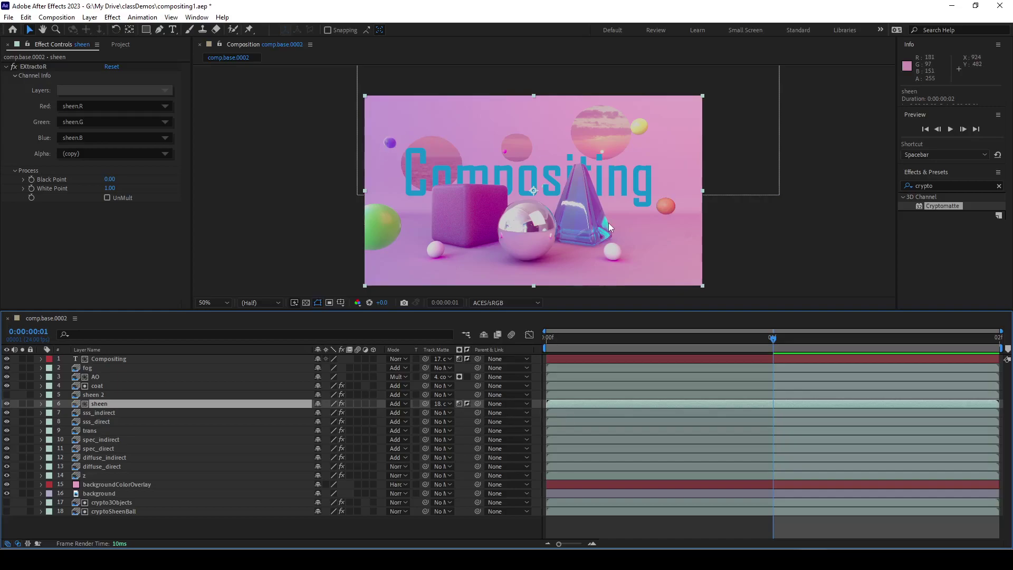
click(125, 396)
right_click(131, 398)
click(118, 397)
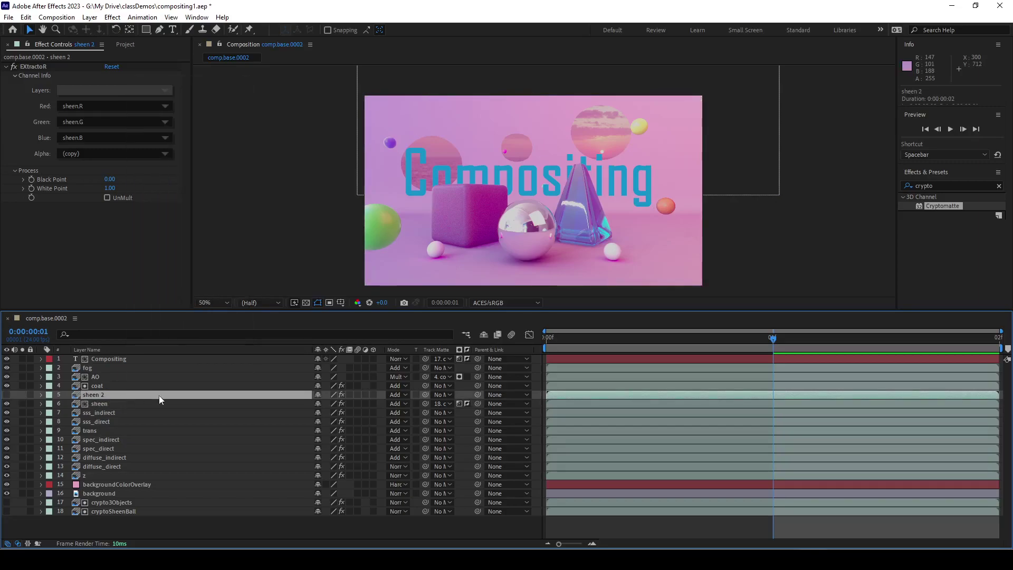
click(110, 404)
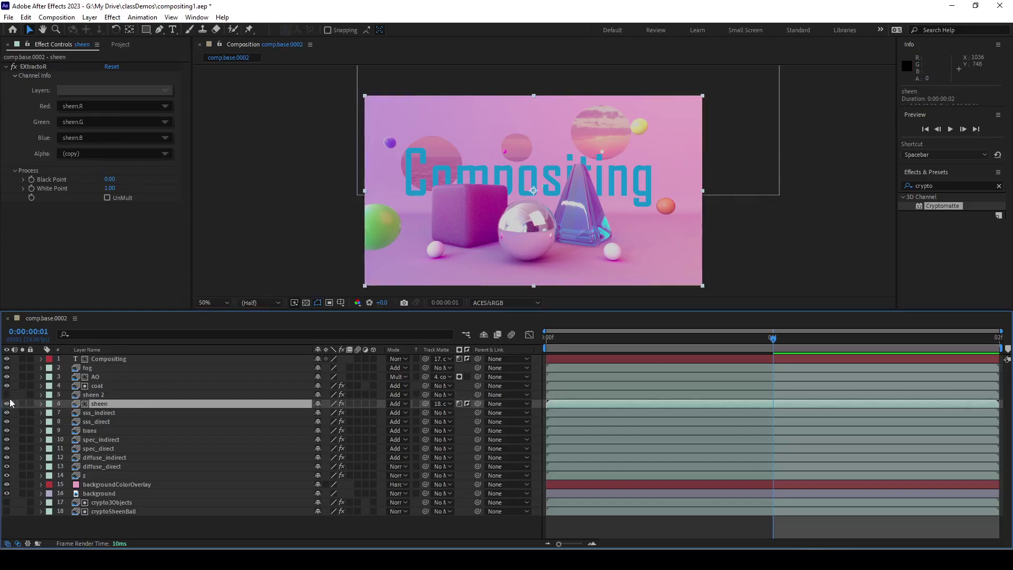
- Inspect the cryptoSheenBall and crypto3Objects effects, then make cryptoSheenBall visible again
click(126, 512)
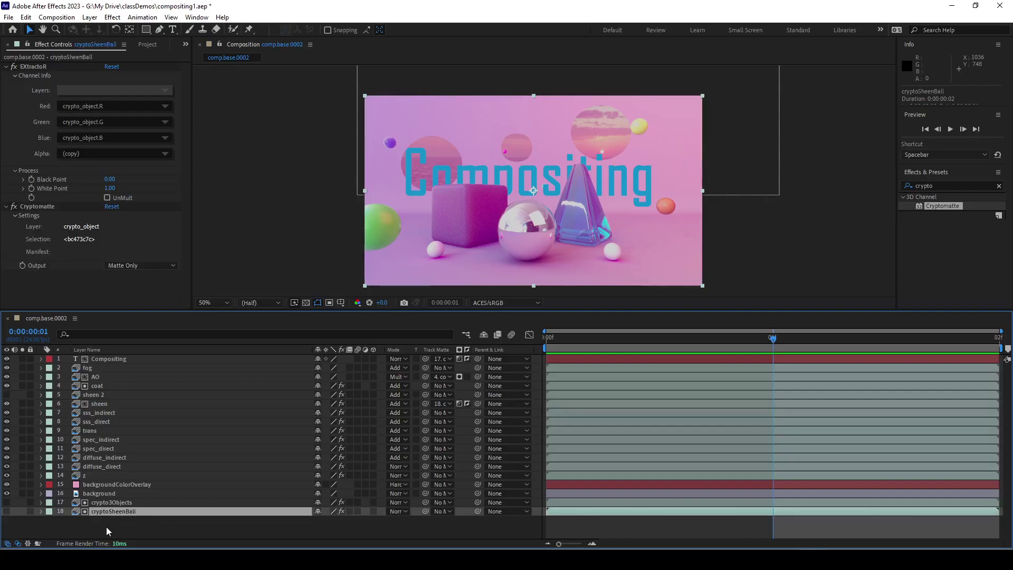
click(113, 502)
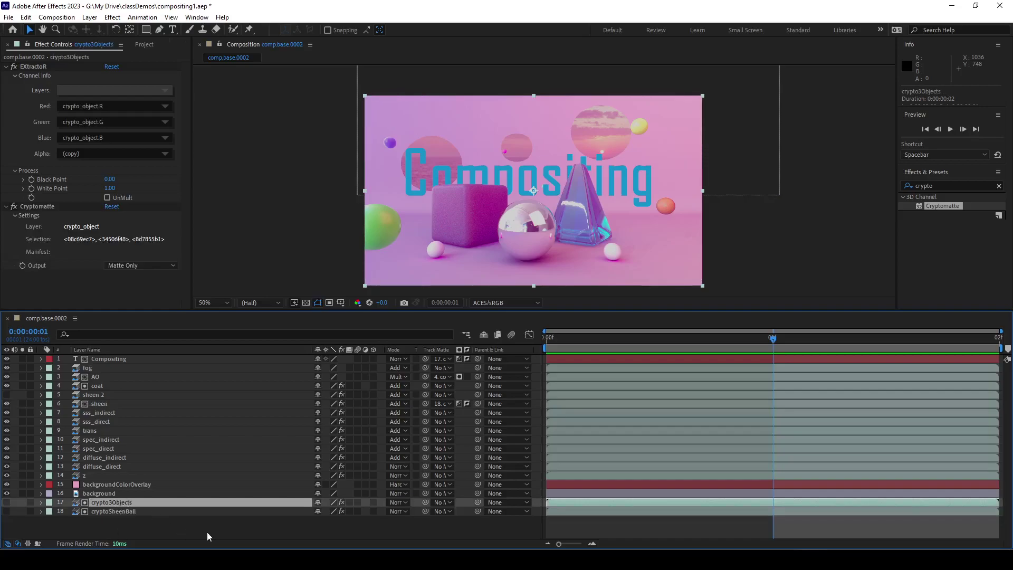
click(126, 512)
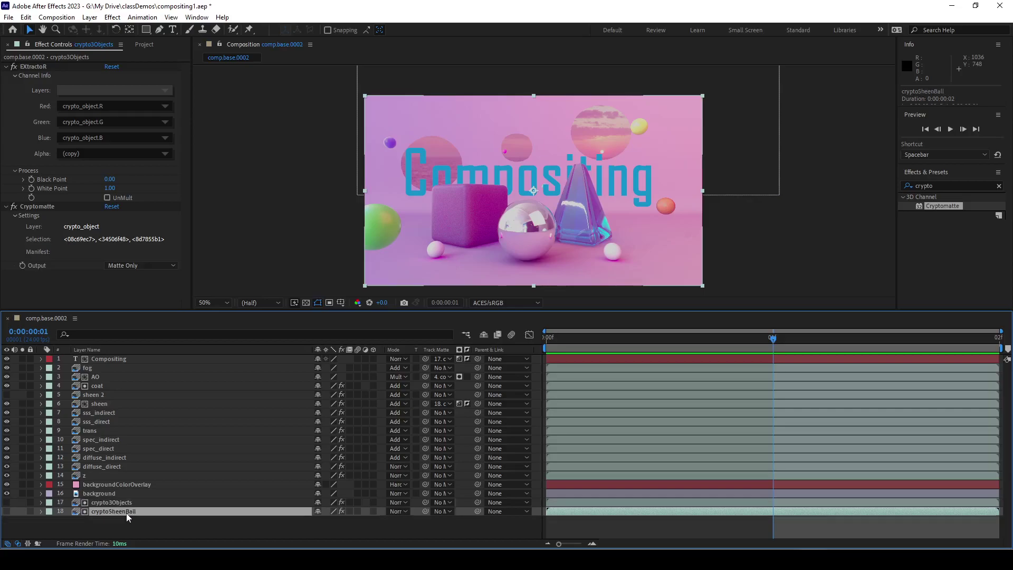
click(6, 511)
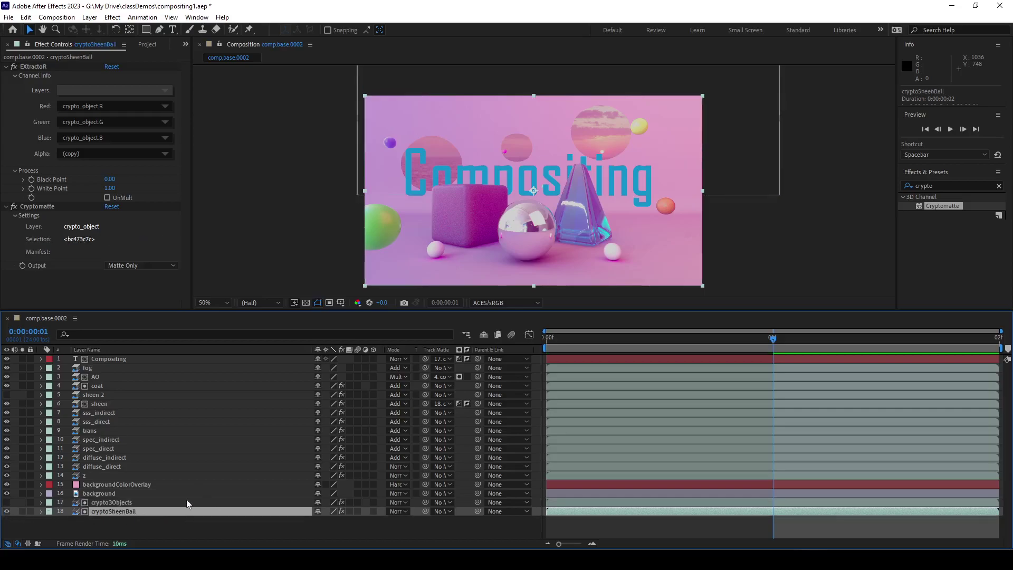
- Apply Levels to cryptoSheenBall and lower its Output White to 153
right_click(135, 515)
click(120, 517)
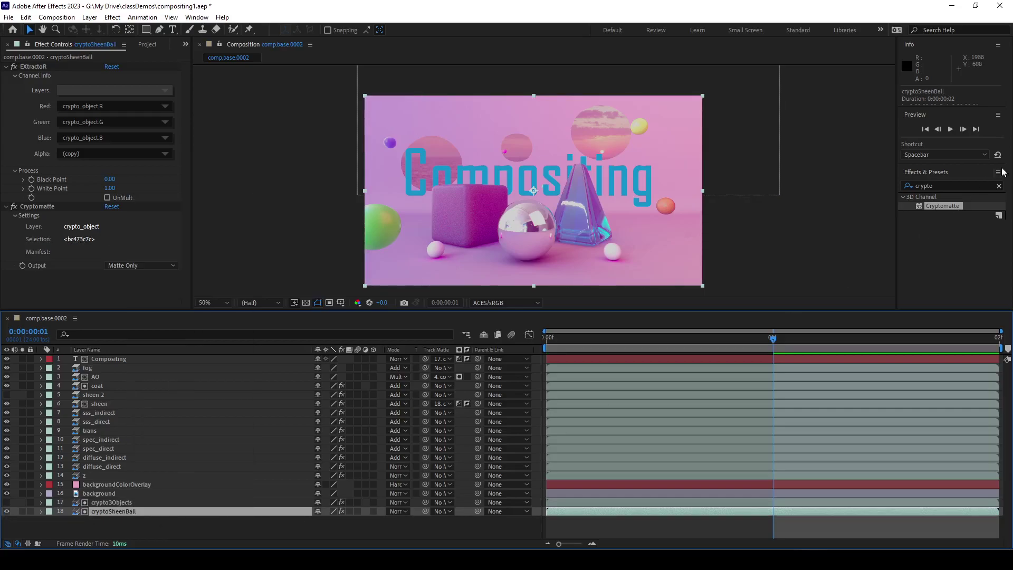
click(997, 188)
click(999, 185)
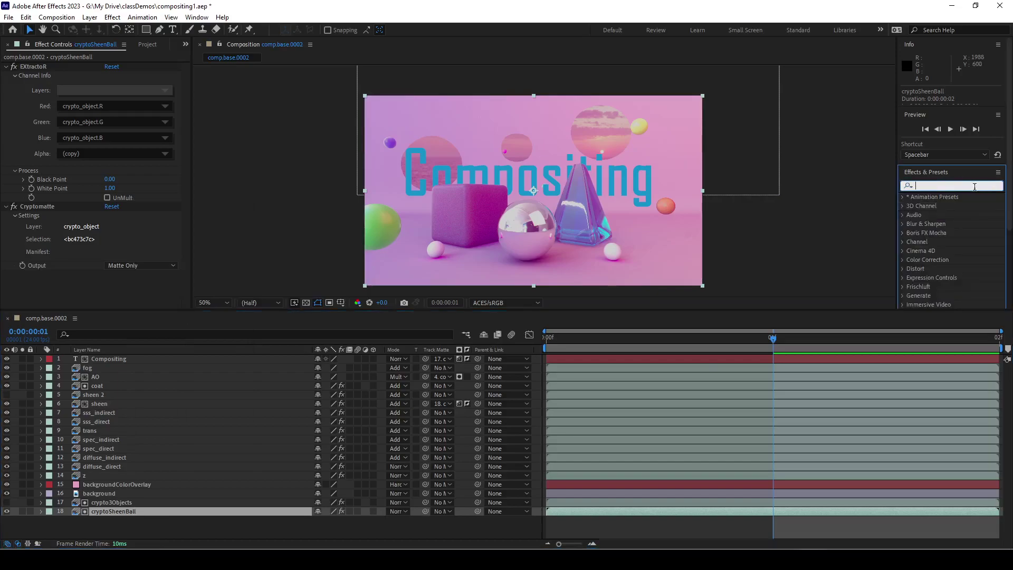
text(levels)
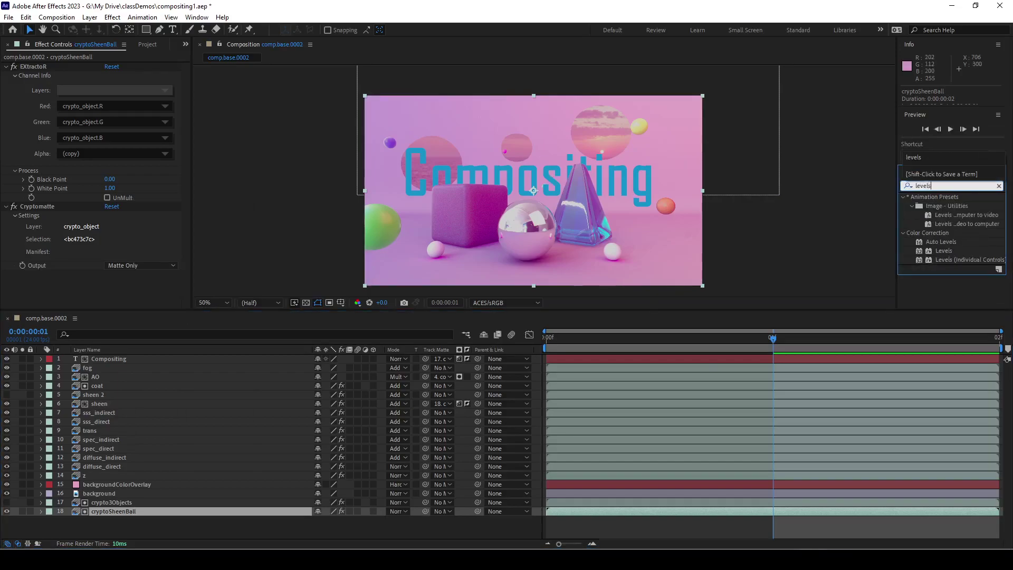
click(945, 251)
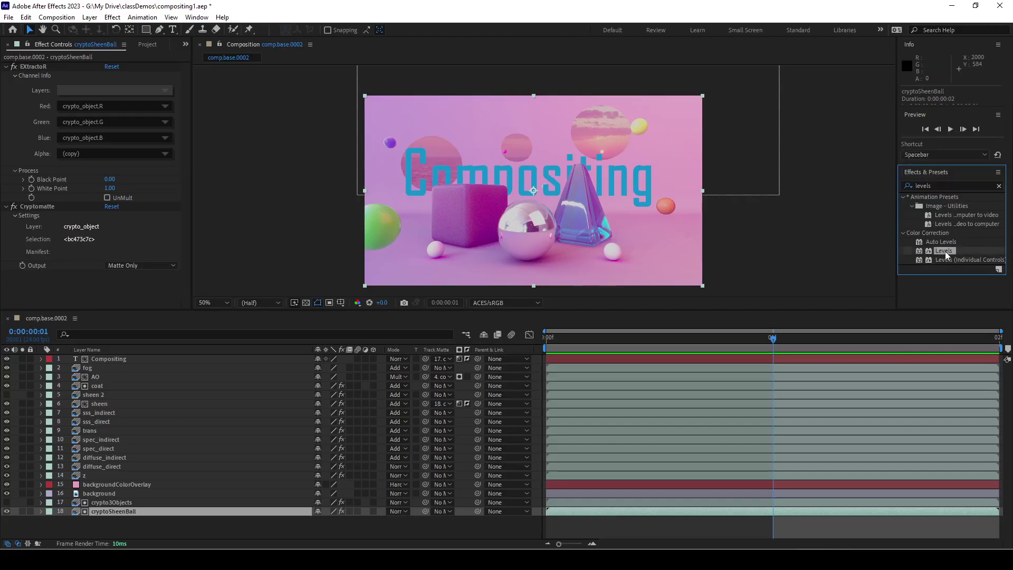
drag(952, 249, 190, 509)
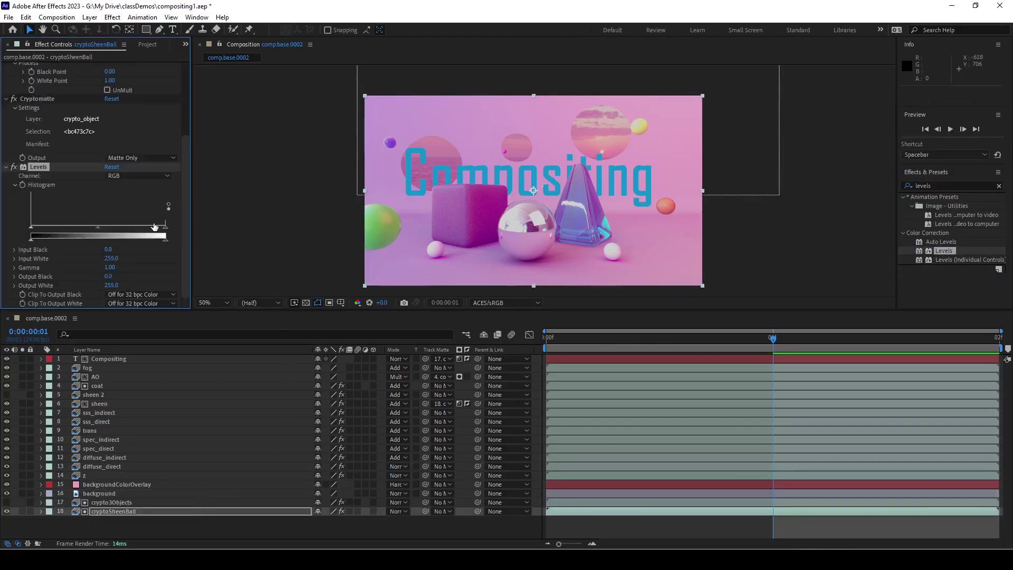
drag(166, 240, 200, 240)
drag(165, 239, 153, 242)
click(743, 233)
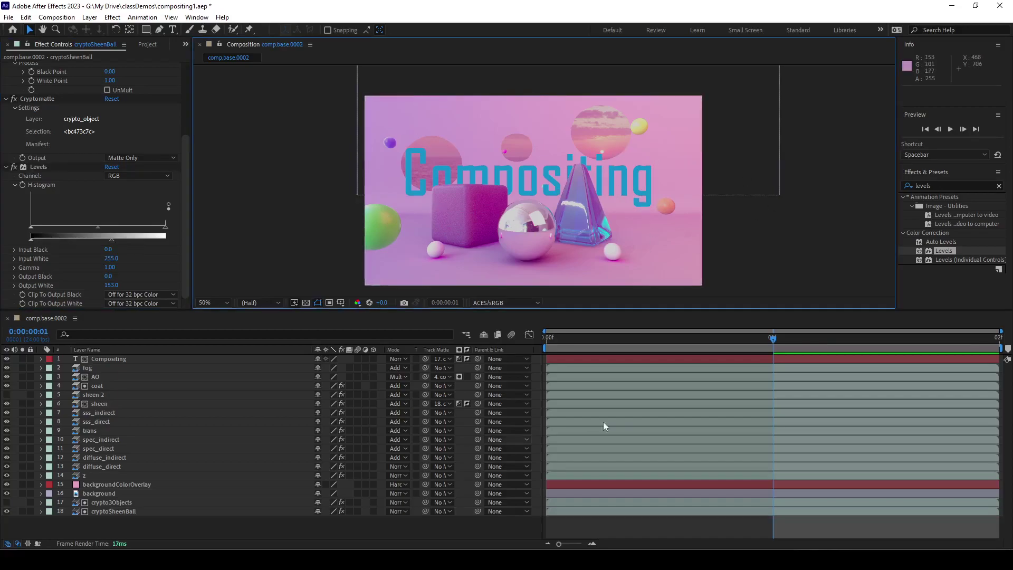
click(748, 350)
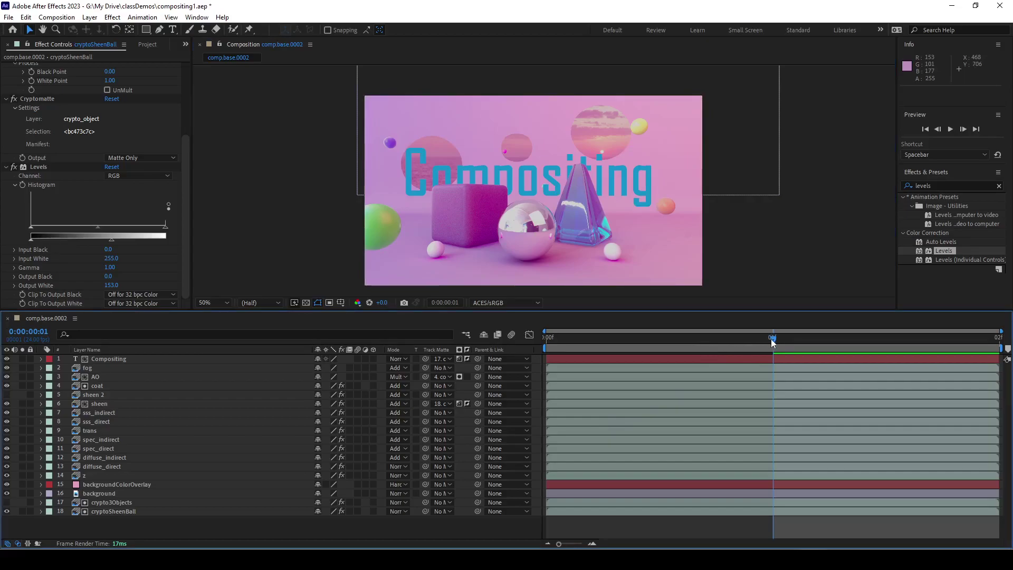
- Check the background, spec_direct and trans layers, then scrub and return to frame 0:00:00:00
click(112, 492)
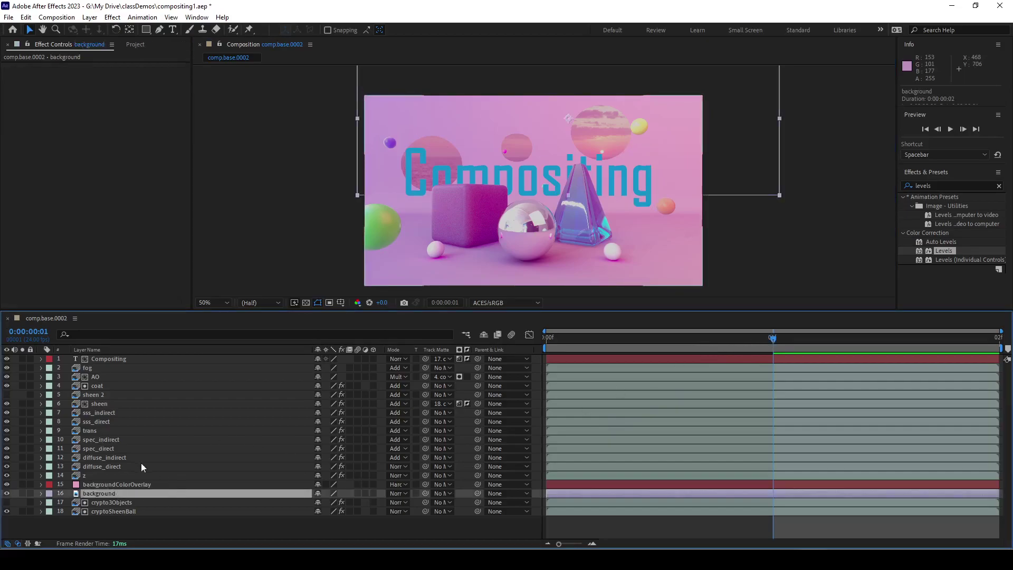
click(120, 448)
click(93, 431)
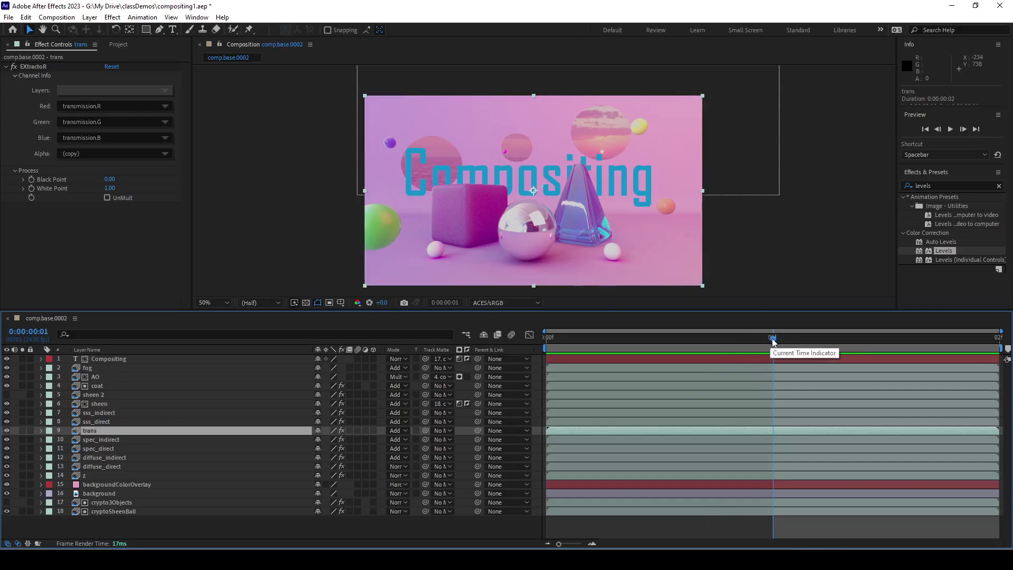
click(559, 341)
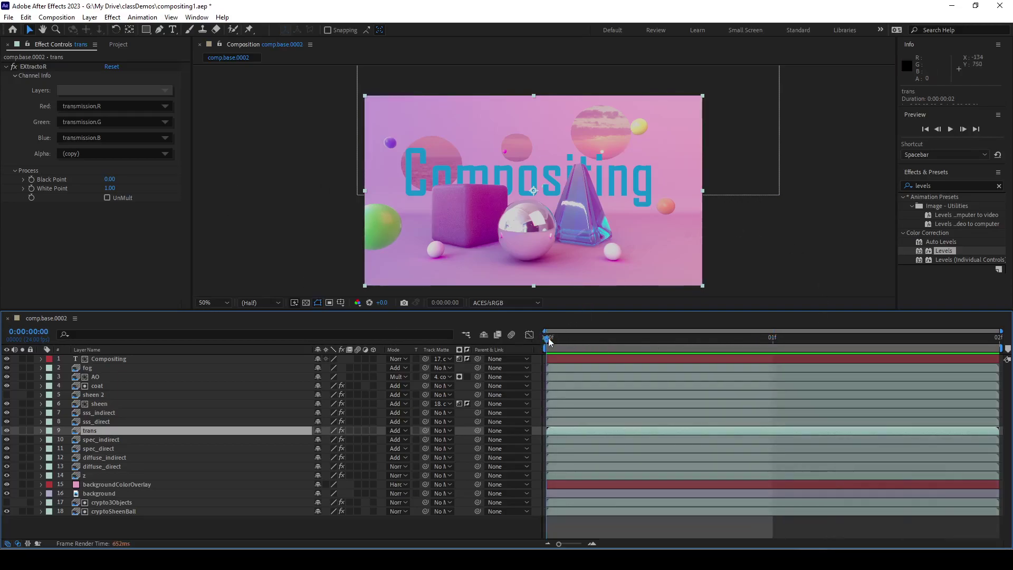
drag(549, 338, 870, 340)
click(585, 341)
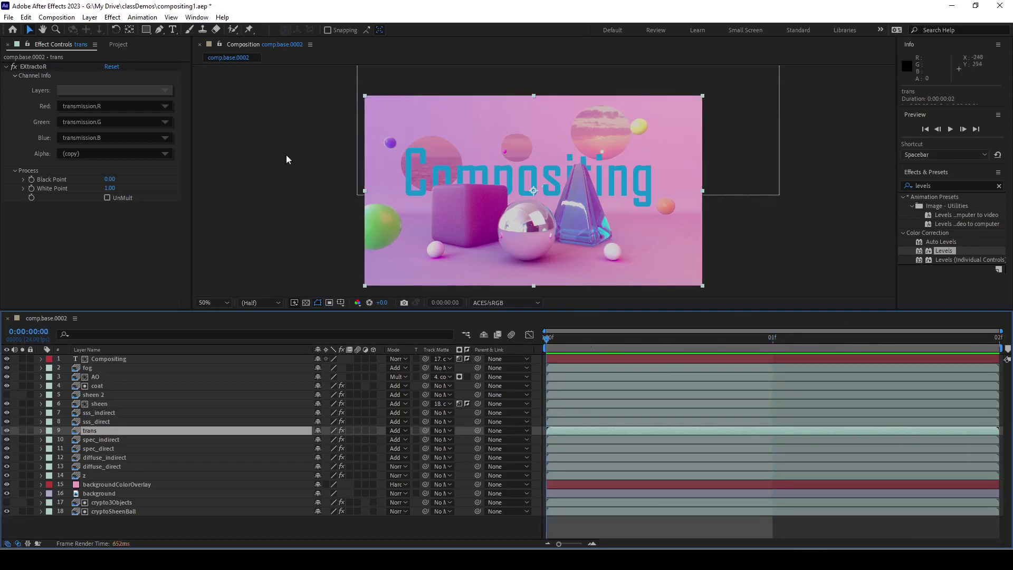